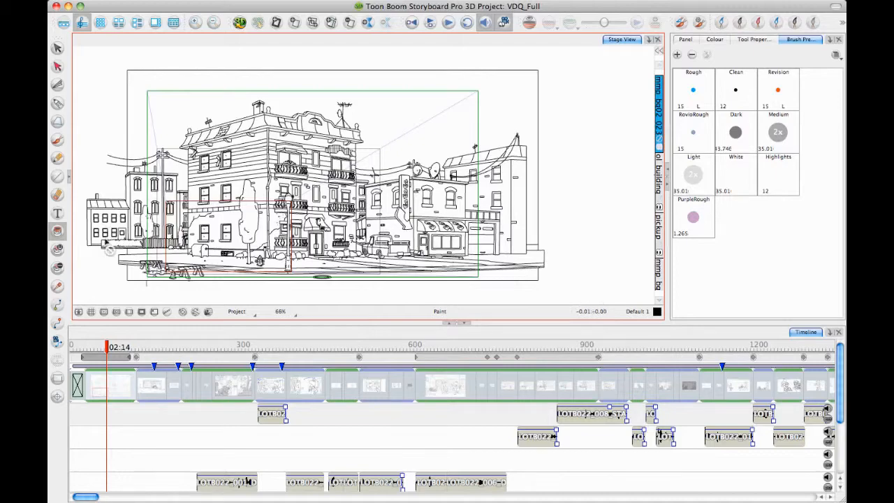
Scrub through the project timeline to examine the animatic's scenes, staging and sound clips, enlarging the timeline area slightly
drag(106, 346, 749, 359)
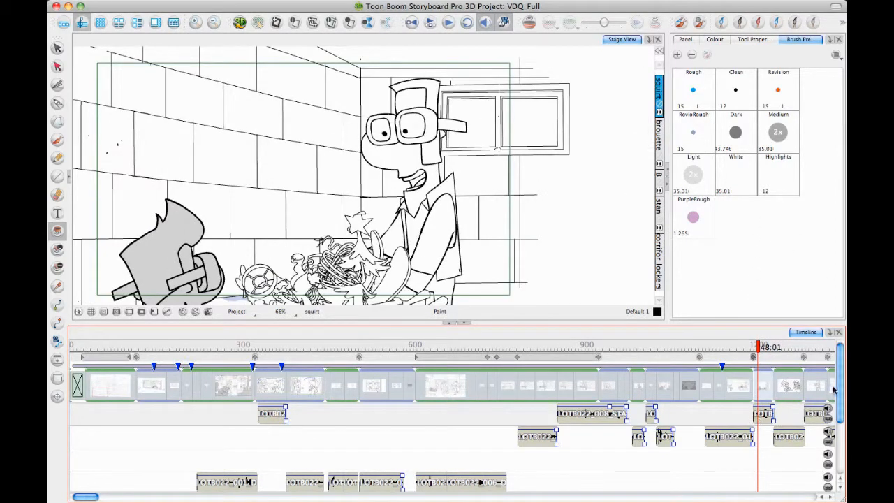
mouse_move(842, 379)
mouse_down()
mouse_move(844, 387)
mouse_move(844, 376)
mouse_up()
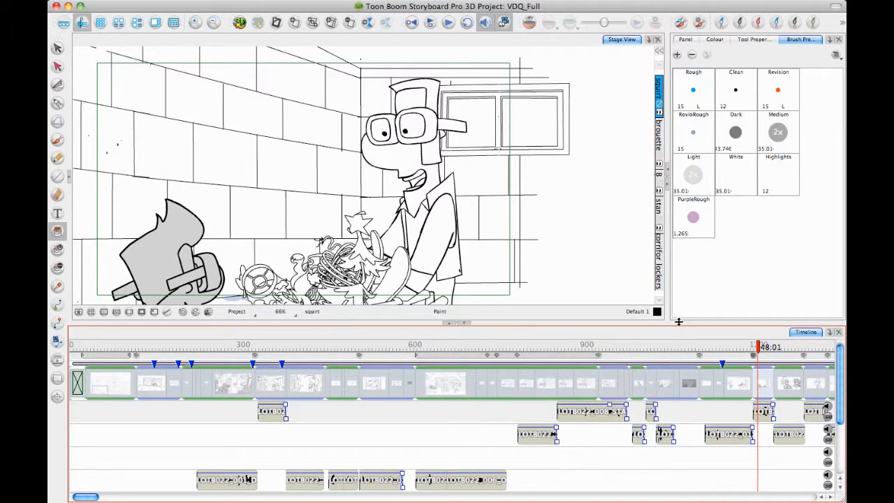
drag(678, 322, 681, 311)
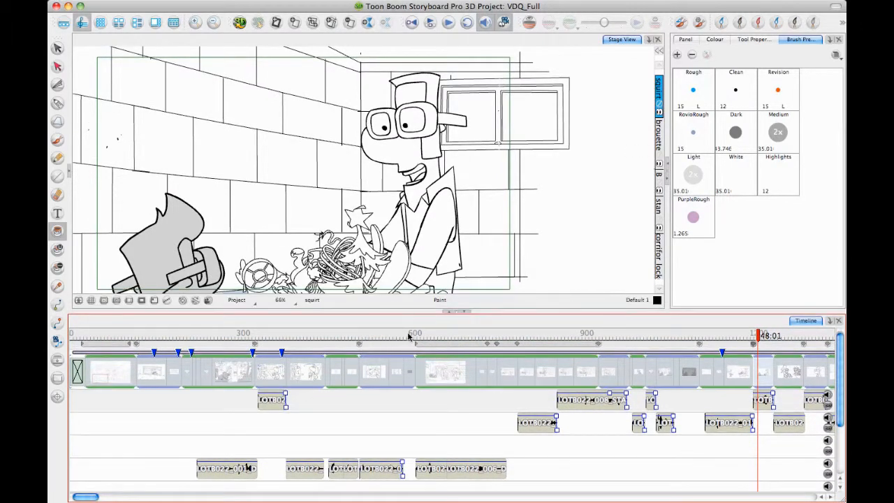
mouse_move(409, 337)
mouse_down()
mouse_move(551, 348)
mouse_move(531, 347)
mouse_move(699, 336)
mouse_up()
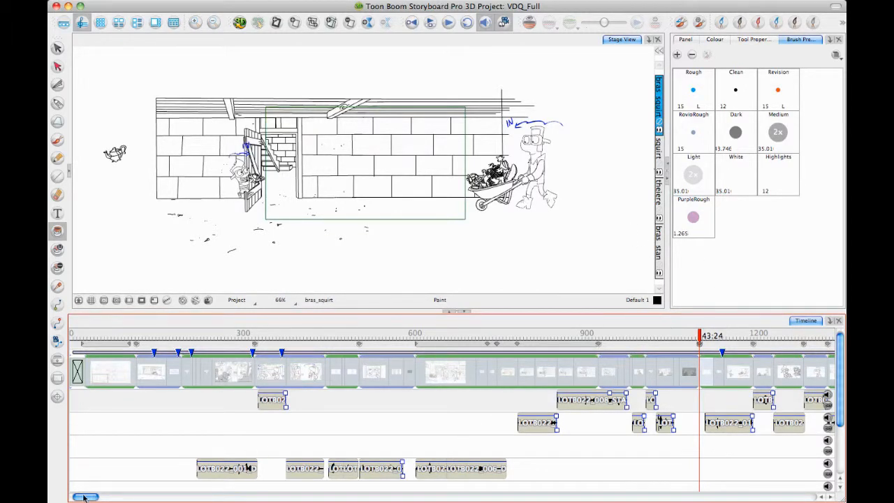
drag(90, 496, 106, 498)
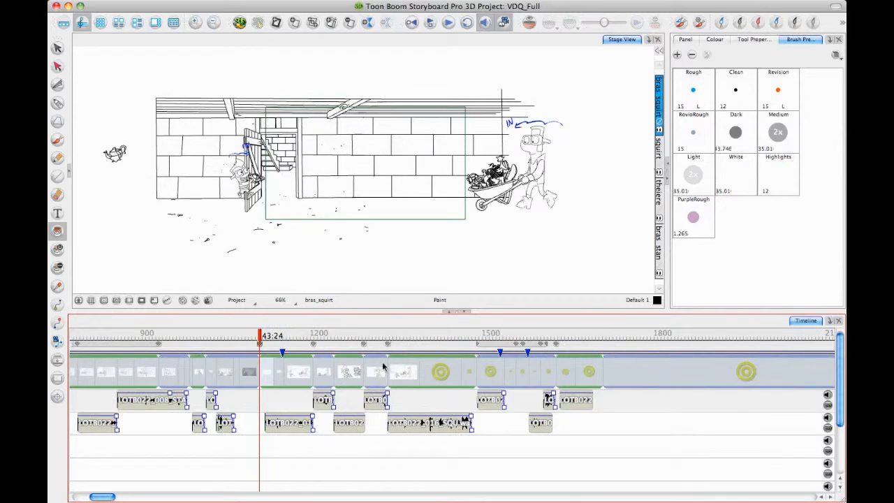
click(489, 334)
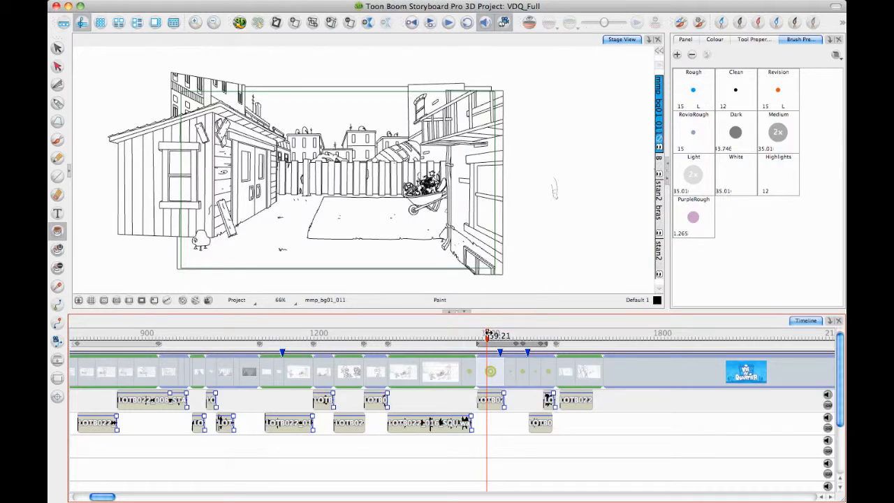
mouse_move(488, 333)
mouse_down()
mouse_move(556, 324)
mouse_move(603, 335)
mouse_move(501, 336)
mouse_up()
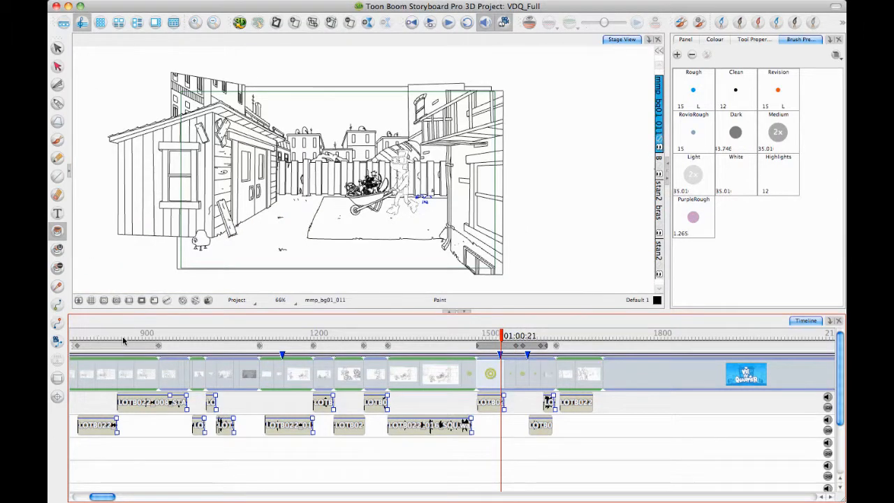
click(123, 340)
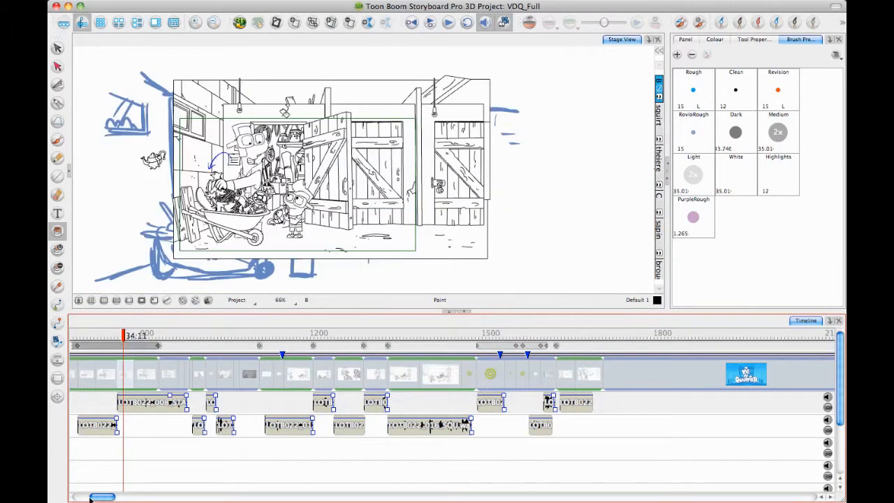
drag(101, 496, 95, 497)
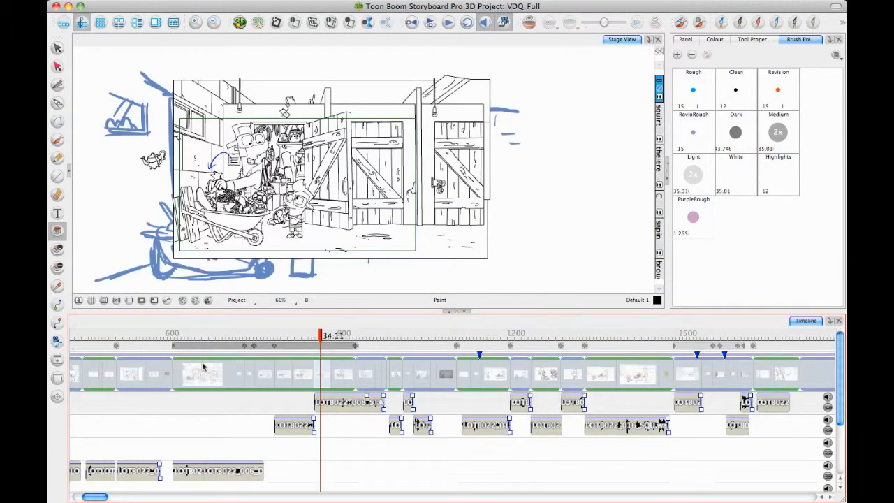
click(234, 361)
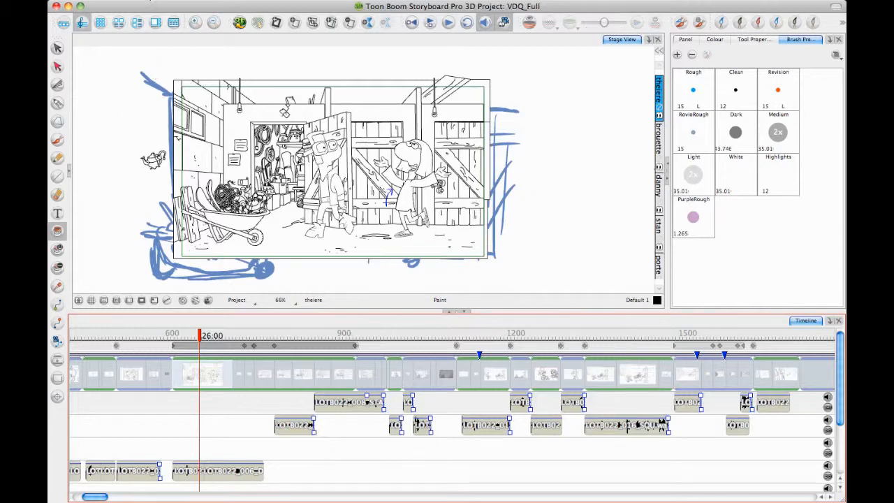
Start a PDF export of the storyboard, choose the 3 Panels Vertical profile and open it for editing
click(143, 1)
mouse_move(168, 176)
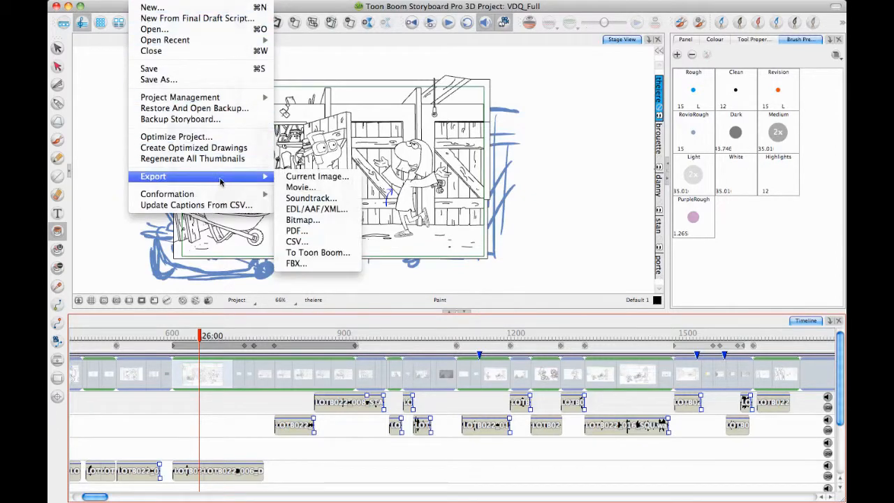
click(320, 233)
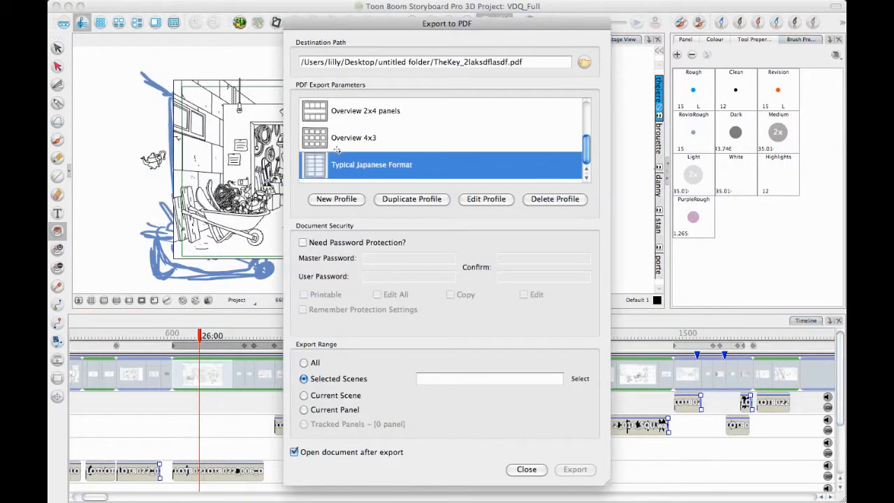
drag(587, 147, 593, 112)
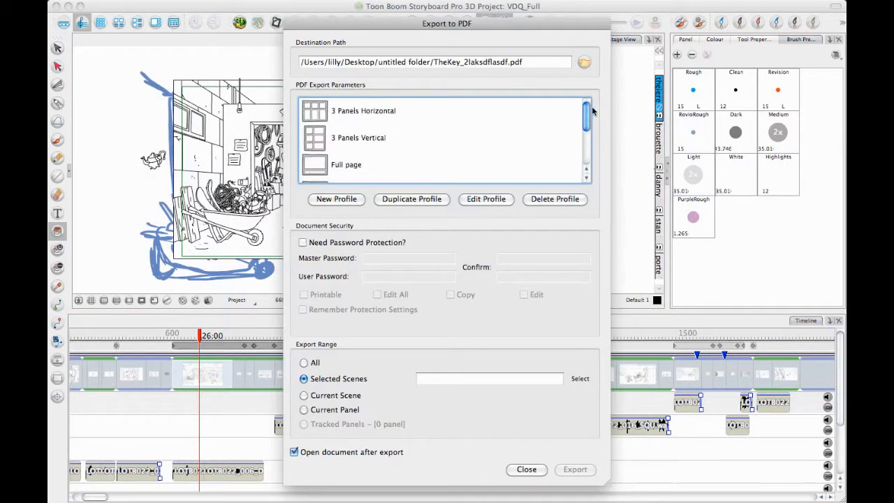
click(461, 113)
click(409, 130)
click(403, 118)
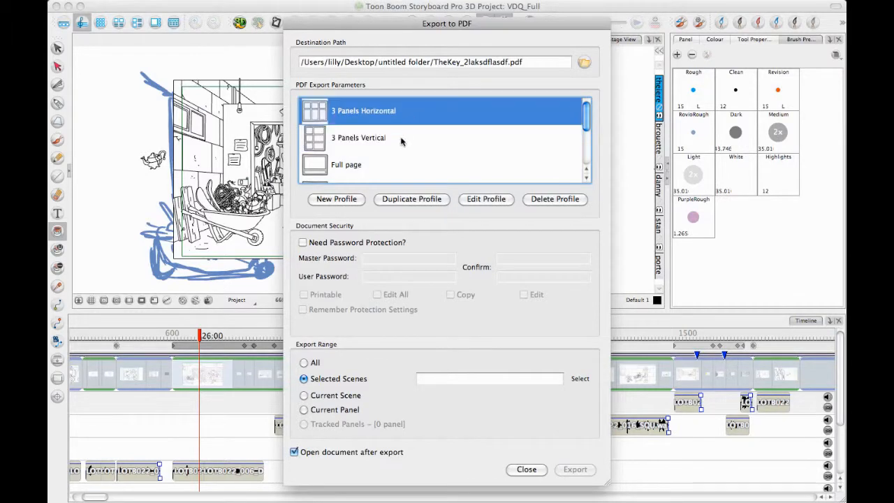
click(420, 142)
click(437, 136)
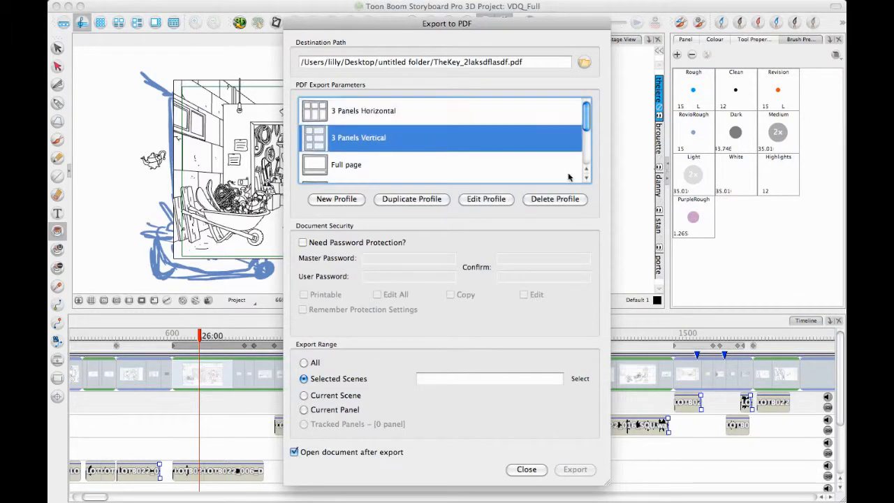
drag(587, 122, 550, 91)
drag(584, 124, 473, 108)
click(475, 110)
click(443, 143)
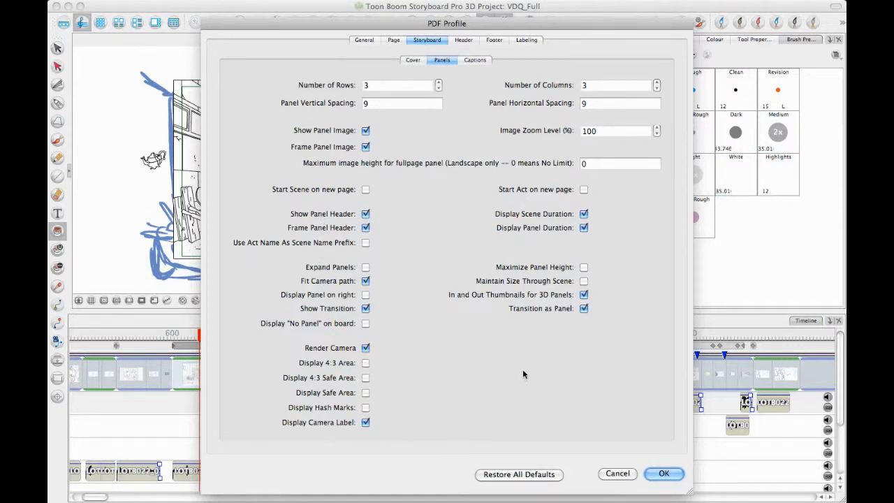
Examine the PDF profile's cover, header, footer and labeling settings, leaving the profile and the export without changes
click(414, 60)
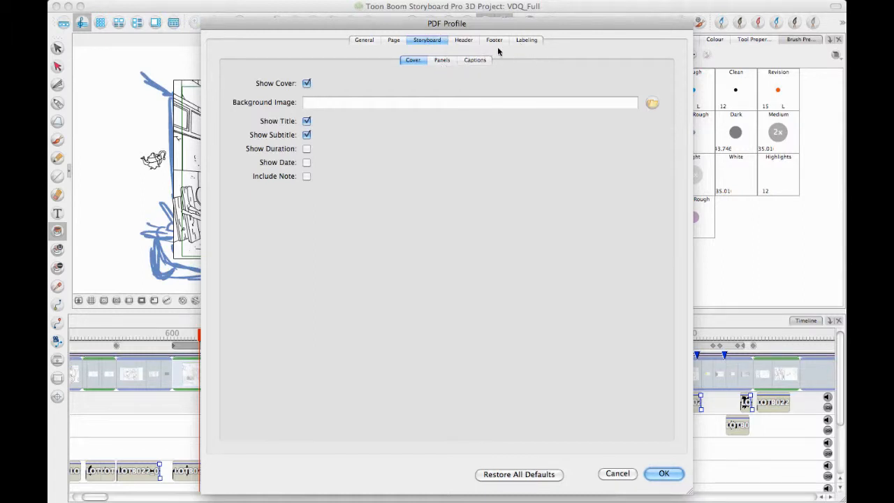
click(464, 41)
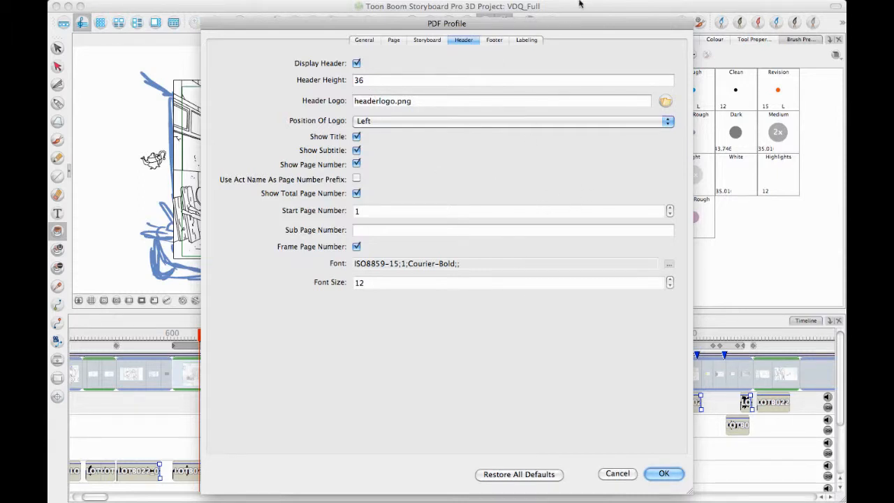
click(495, 40)
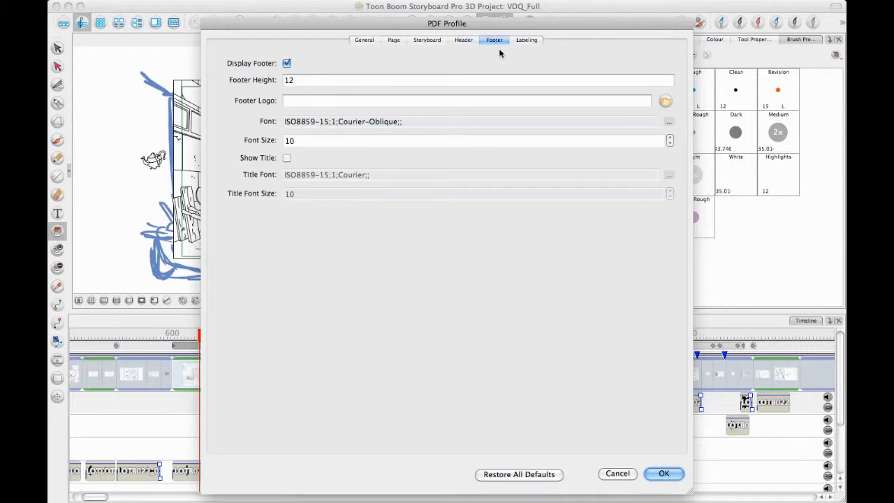
click(525, 41)
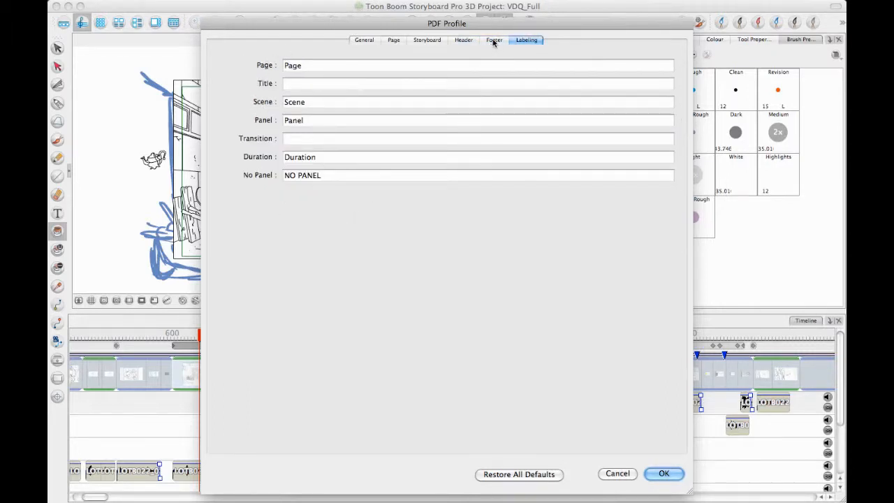
click(427, 39)
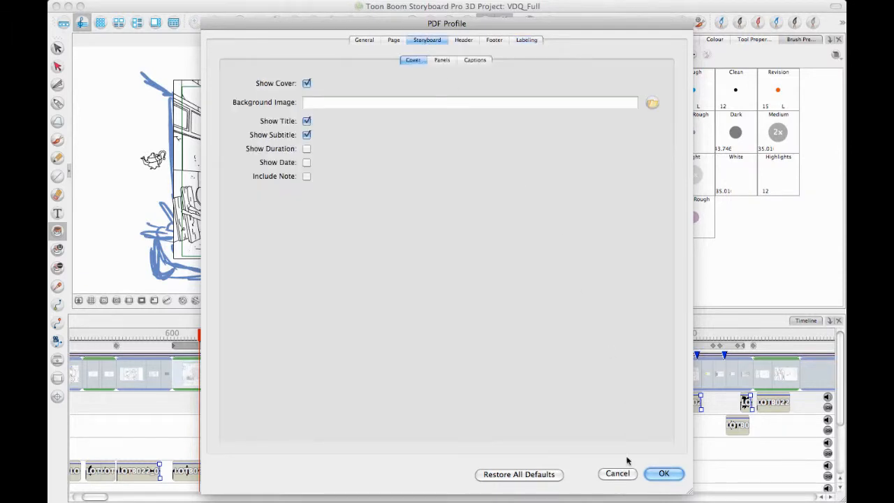
click(617, 473)
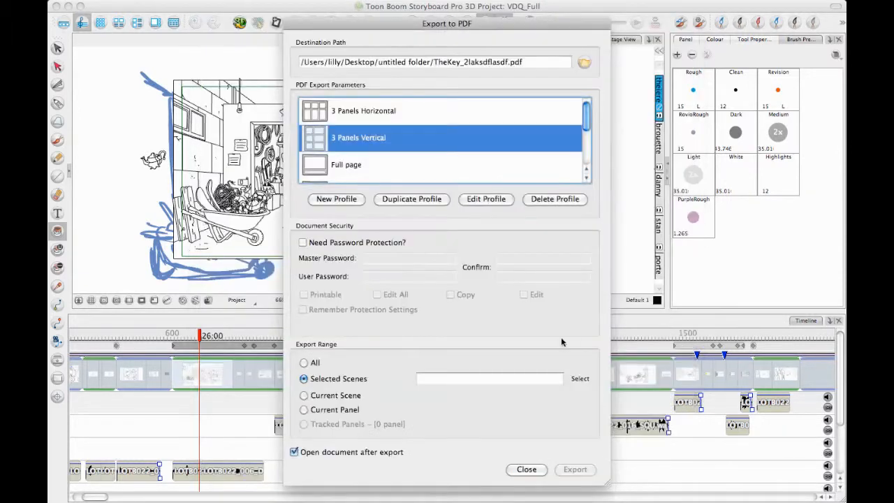
click(526, 469)
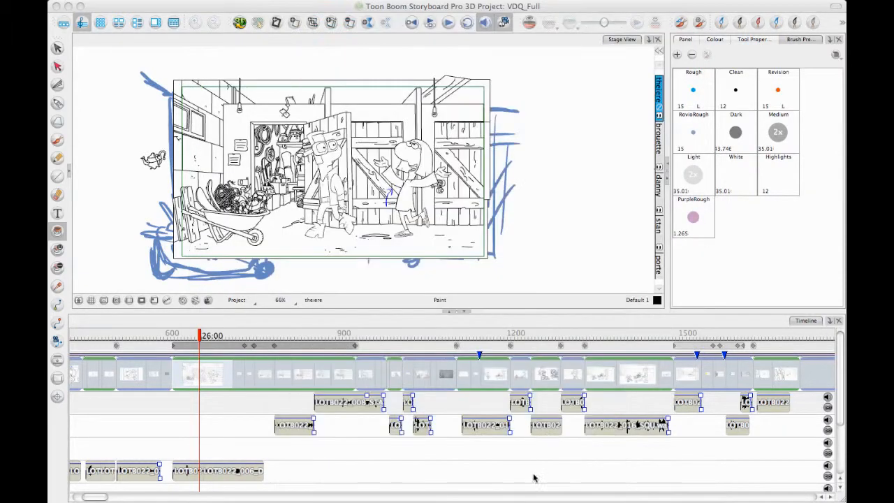
Switch to the PDF export workspace, widen its export options and select scene 006 panel 2 through scene 007 panel 1
click(174, 23)
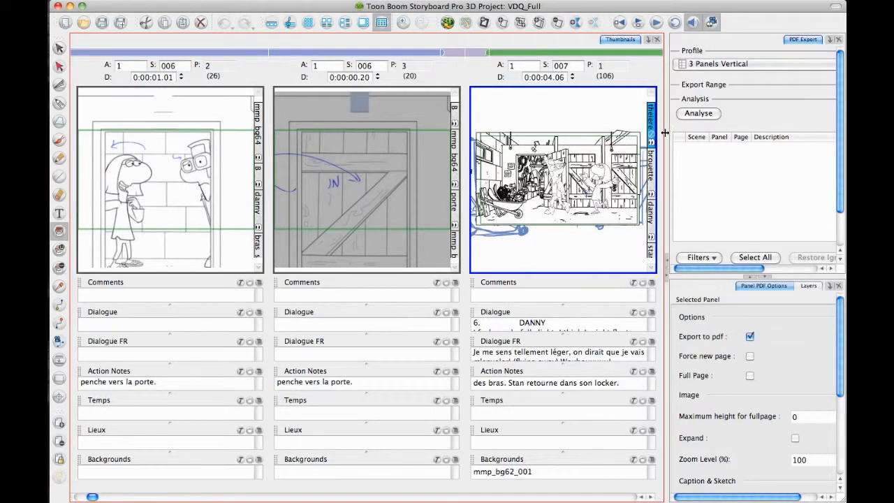
drag(671, 134, 617, 134)
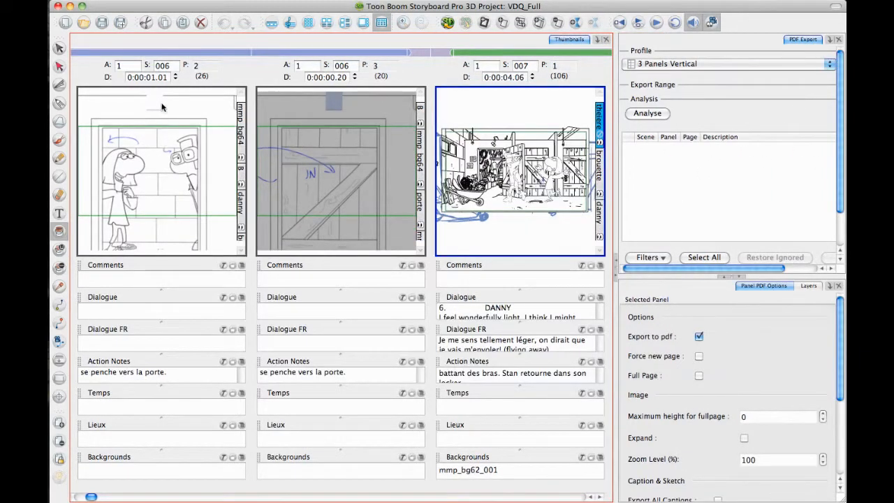
click(167, 107)
shift+click(558, 178)
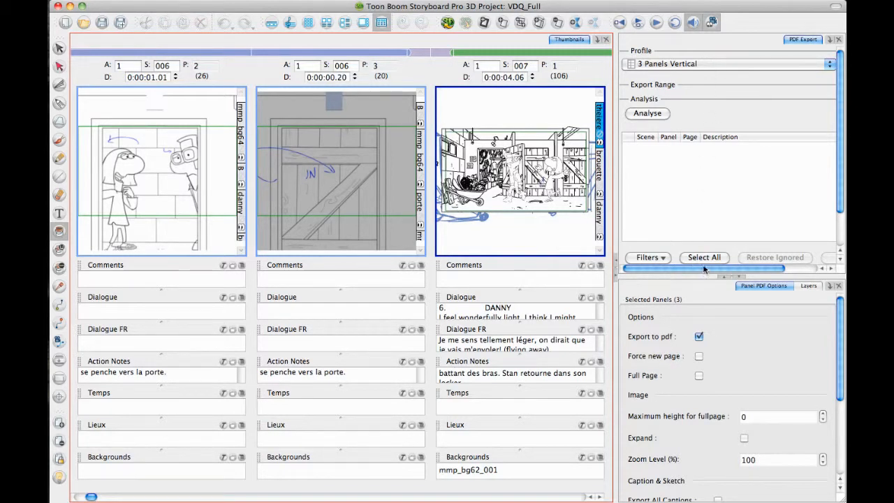
Preview the selected panels as a PDF and zoom out to view the full page at 75.3%
drag(701, 267, 754, 270)
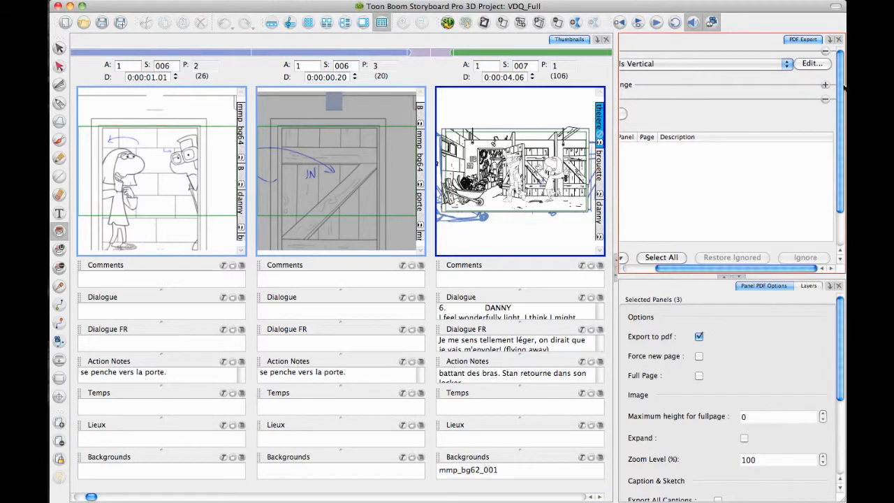
drag(838, 86, 839, 147)
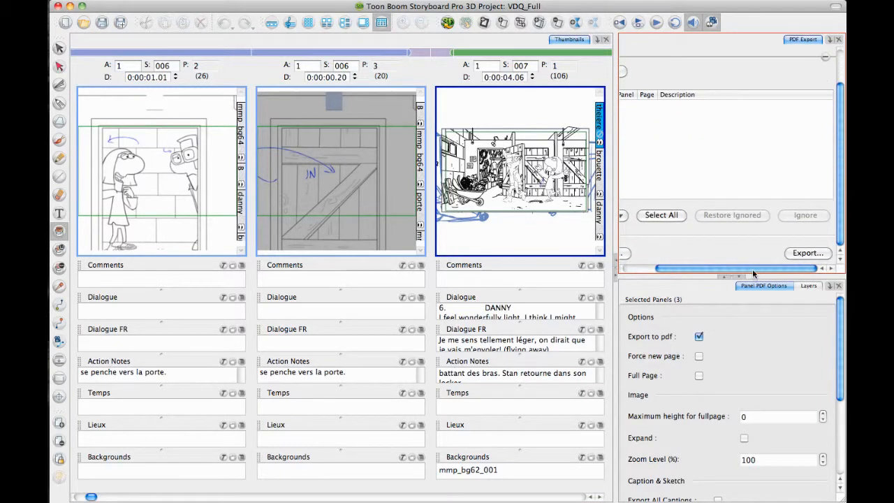
drag(755, 273, 696, 272)
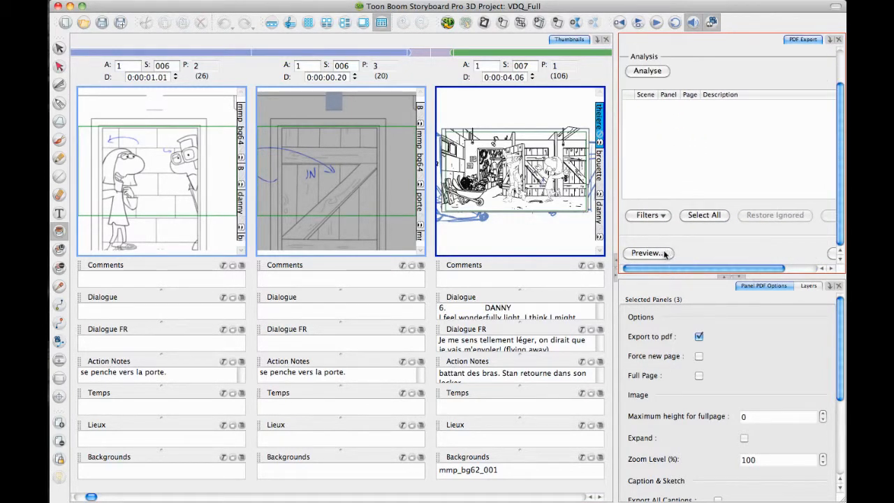
click(668, 253)
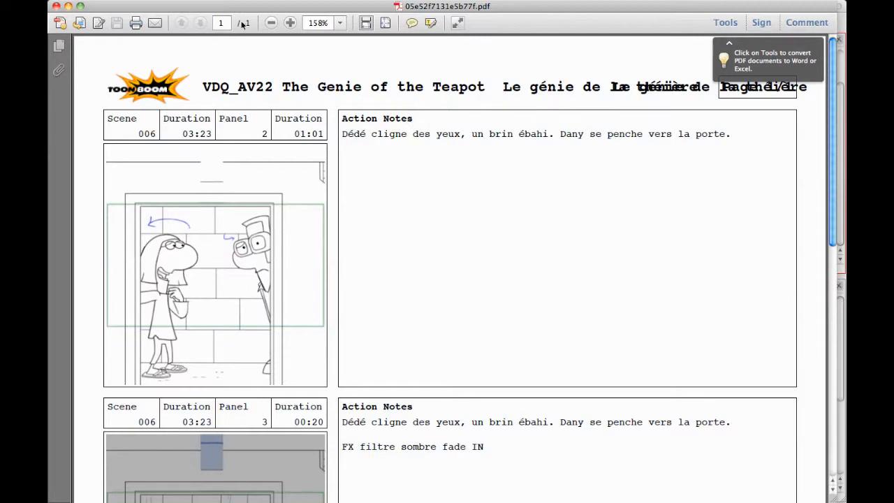
click(272, 23)
click(271, 23)
click(271, 23)
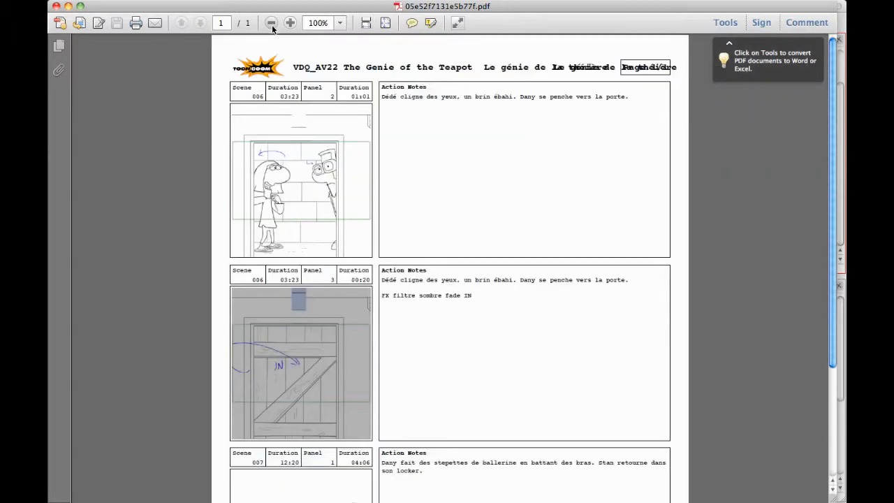
click(271, 23)
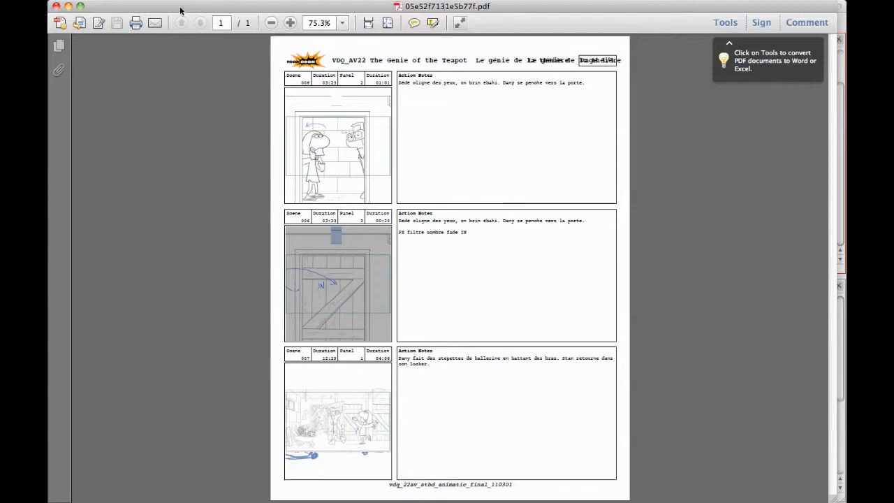
Close the PDF preview document and switch back to Storyboard Pro
drag(180, 7, 222, 45)
click(98, 44)
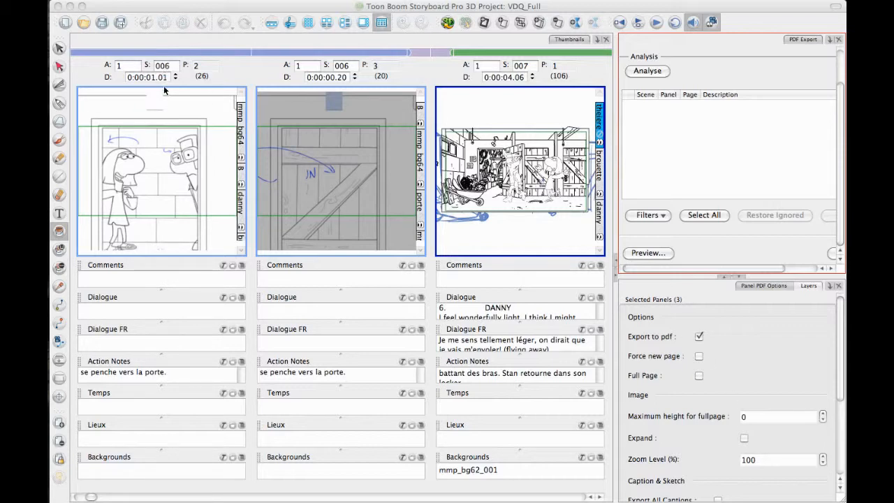
click(124, 0)
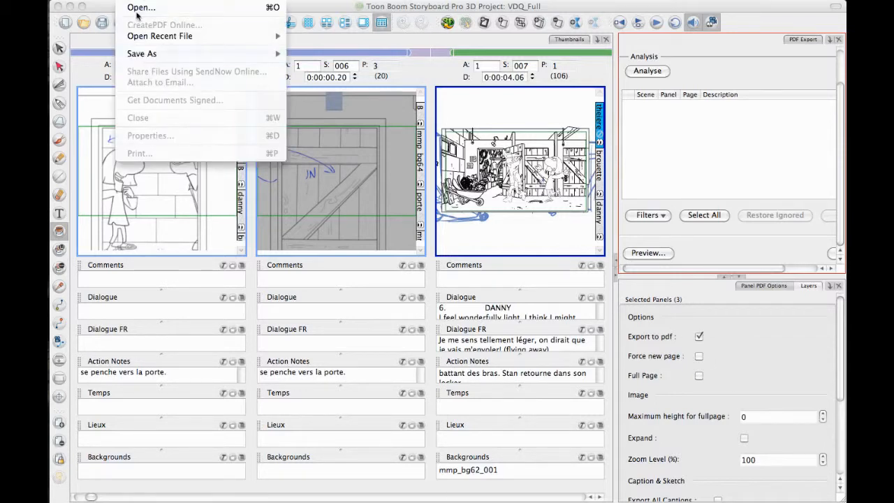
click(124, 0)
click(130, 41)
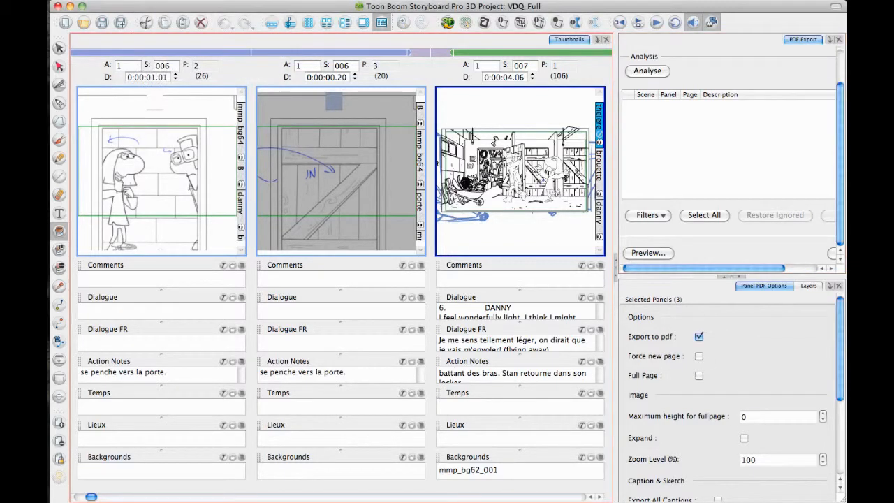
Open the movie export settings, check the camera grid overlays, and enable printing of the time code and of scene names and panel numbers
click(129, 0)
mouse_move(161, 179)
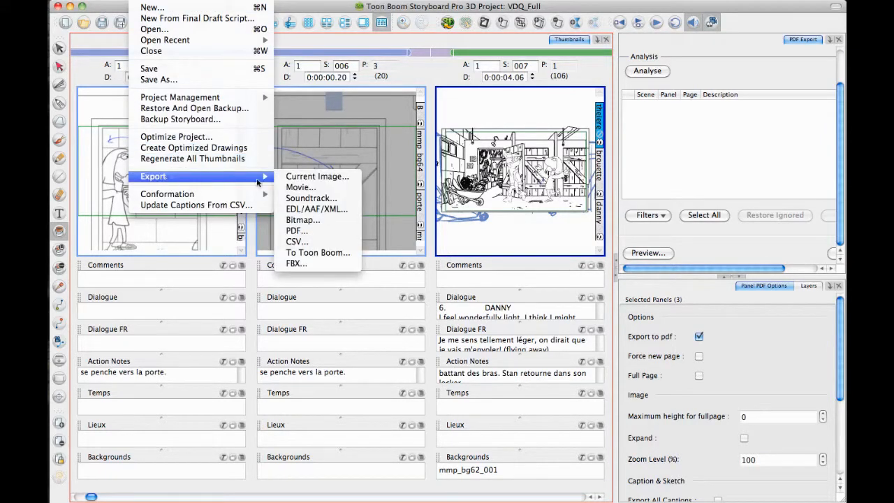
click(347, 186)
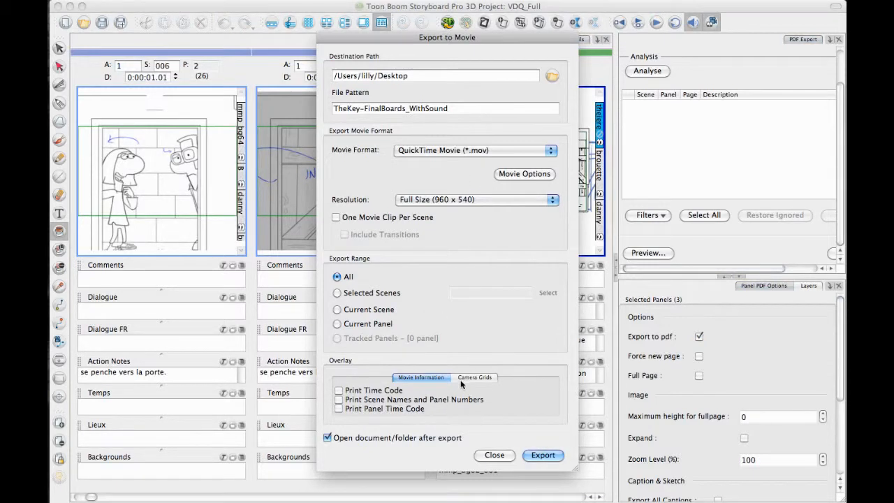
click(402, 401)
click(474, 377)
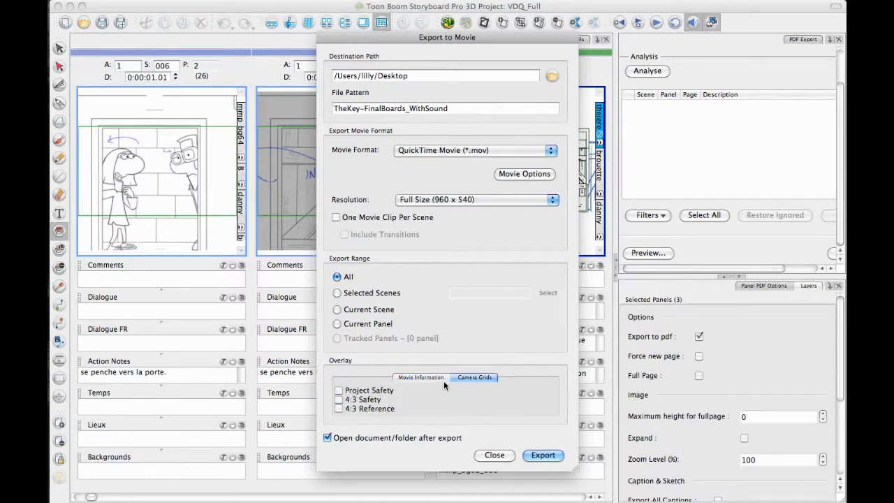
click(443, 380)
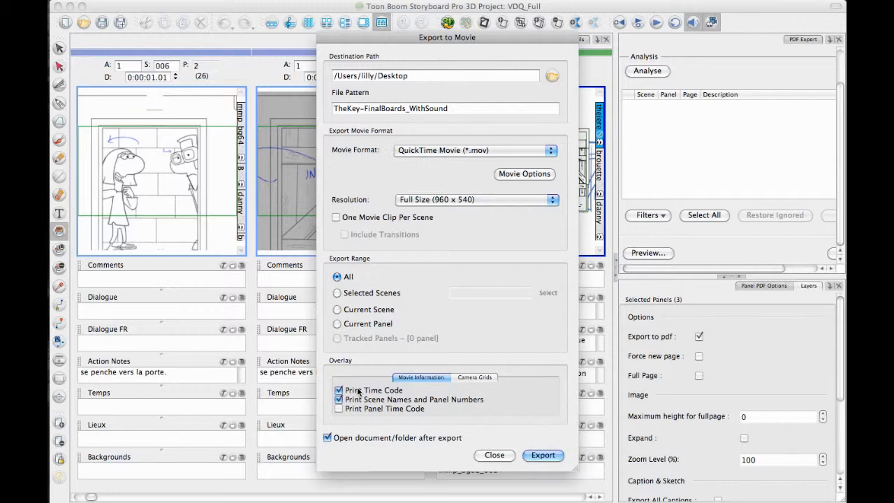
Try the One Movie Clip Per Scene option in the movie export settings and leave them without exporting
drag(463, 41, 660, 36)
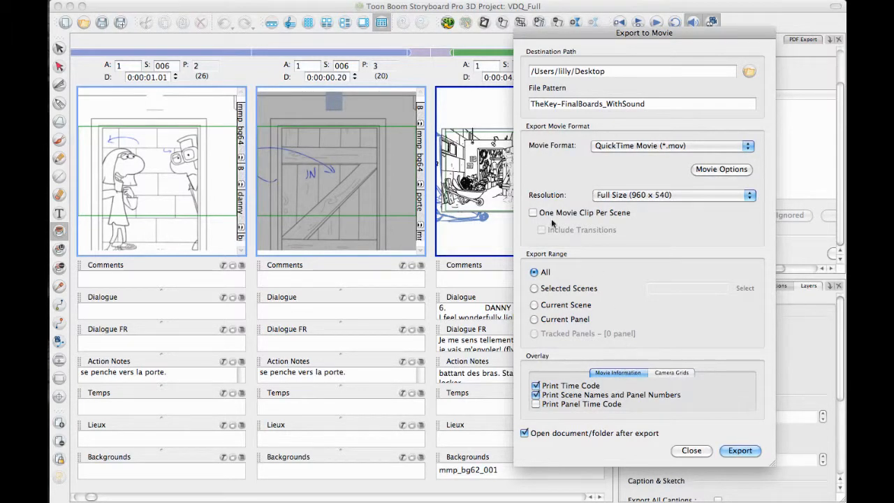
click(534, 212)
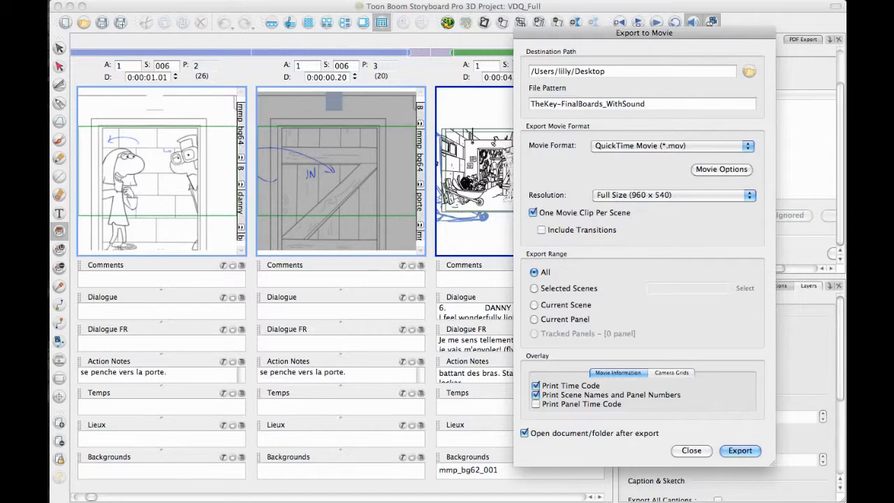
click(688, 452)
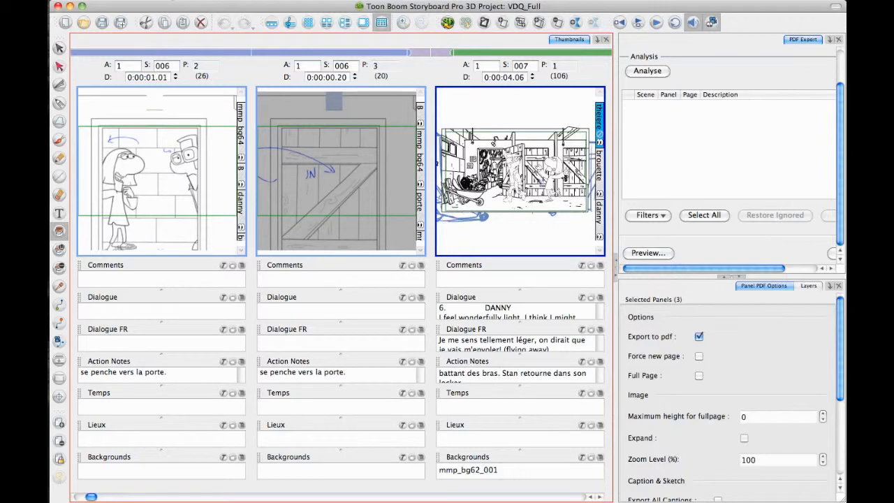
Look over the available export types and open the EDL/AAF/XML export settings
click(145, 0)
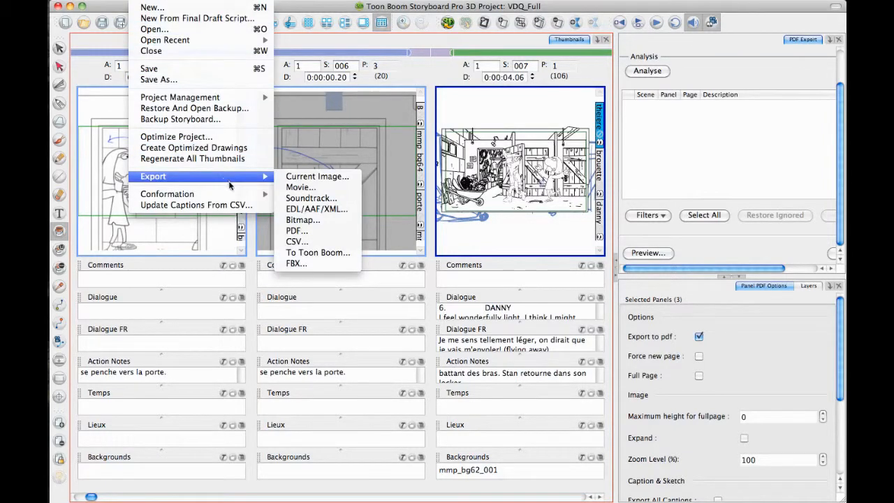
mouse_move(269, 177)
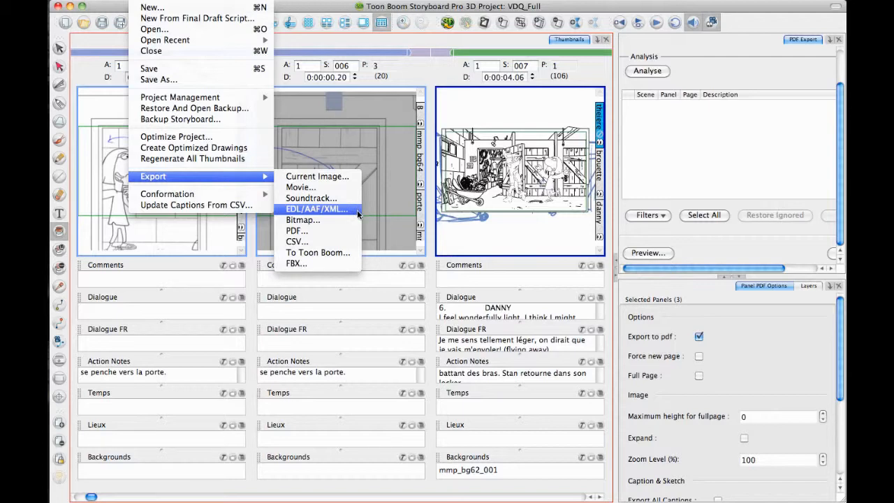
click(357, 211)
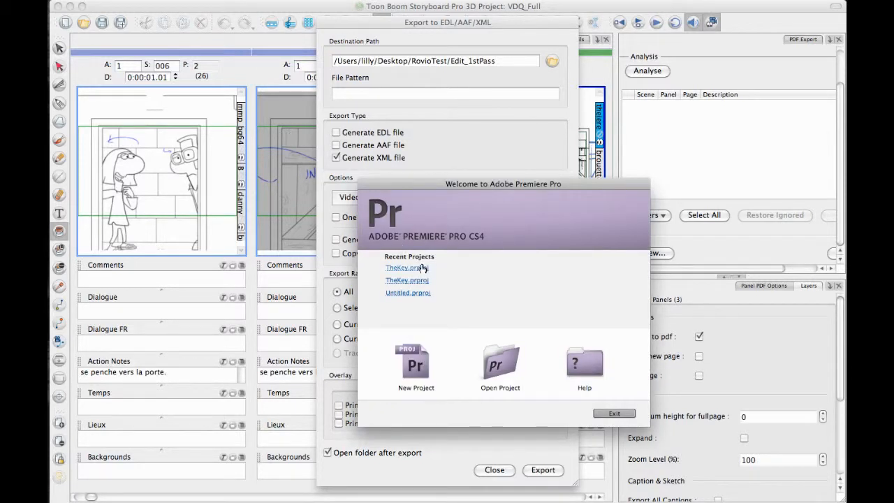
Switch to Adobe Premiere Pro, open the recent TheKey.prproj project skipping all missing media files, and fit its window to the screen
click(417, 269)
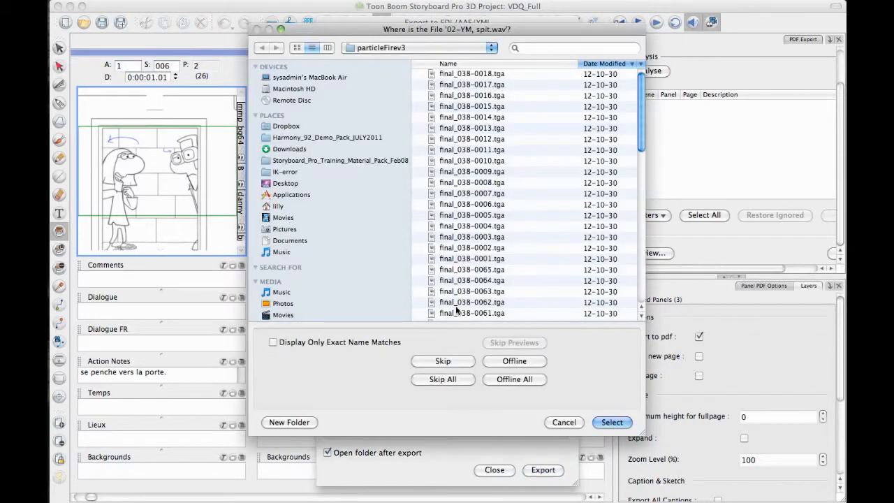
click(440, 379)
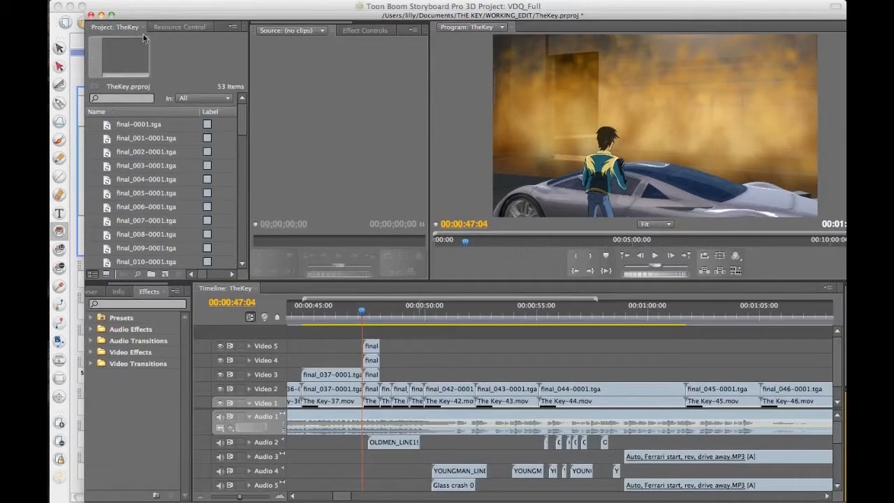
click(111, 14)
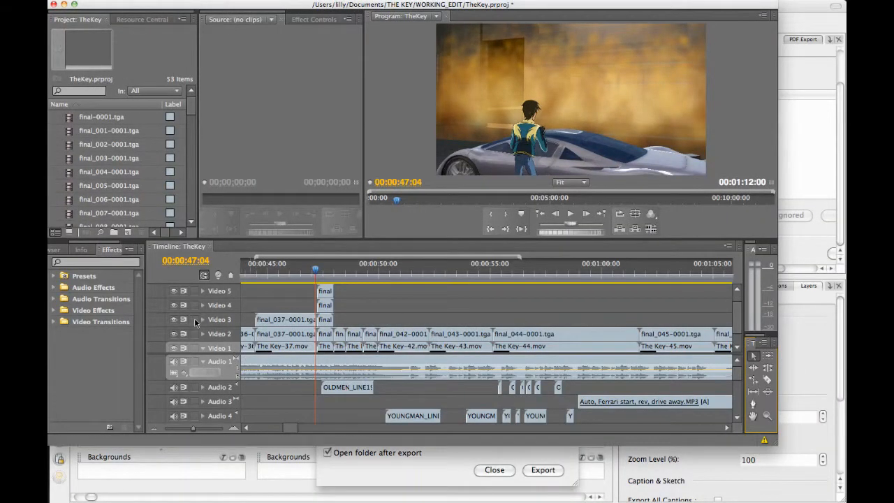
Turn off the output of the Video 2 through Video 5 tracks to show the storyboard clips on Video 1
click(173, 334)
click(173, 319)
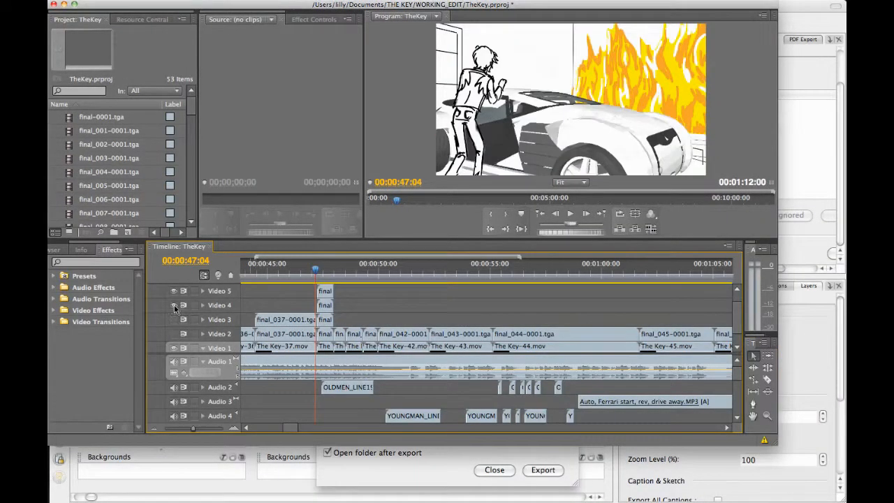
click(174, 304)
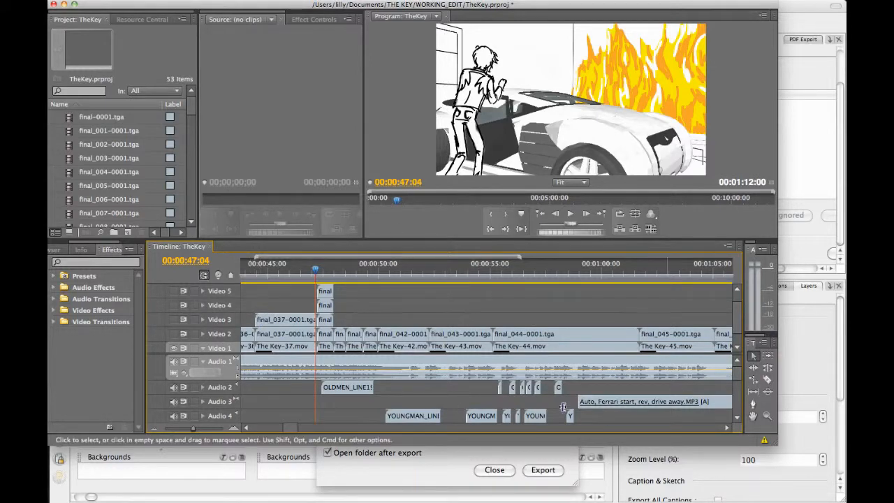
Review the storyboard clips on Video 1 by scrubbing the timeline from 00:00:33:16 back to 00:00:28:14
scroll(287, 427, left, 5)
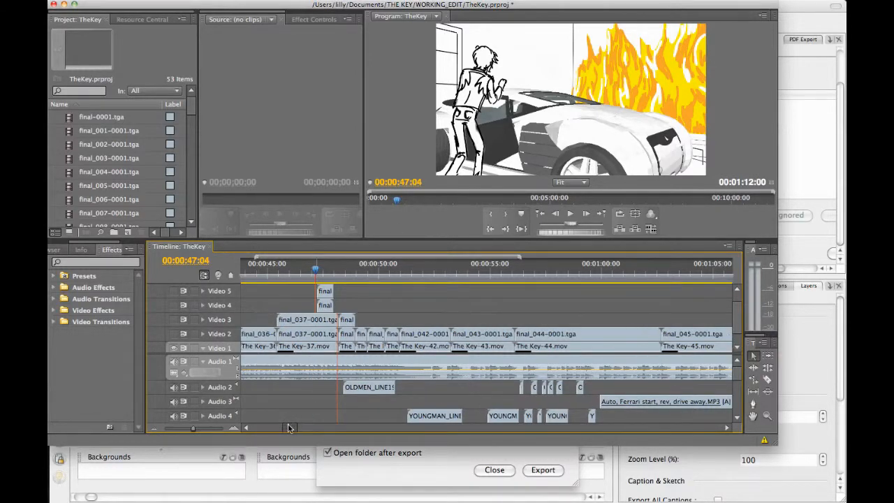
scroll(278, 427, left, 2)
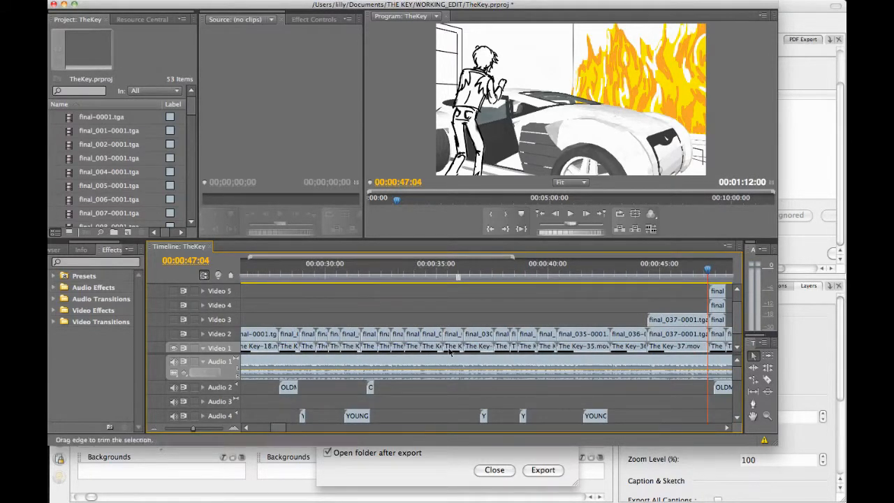
click(416, 271)
click(407, 272)
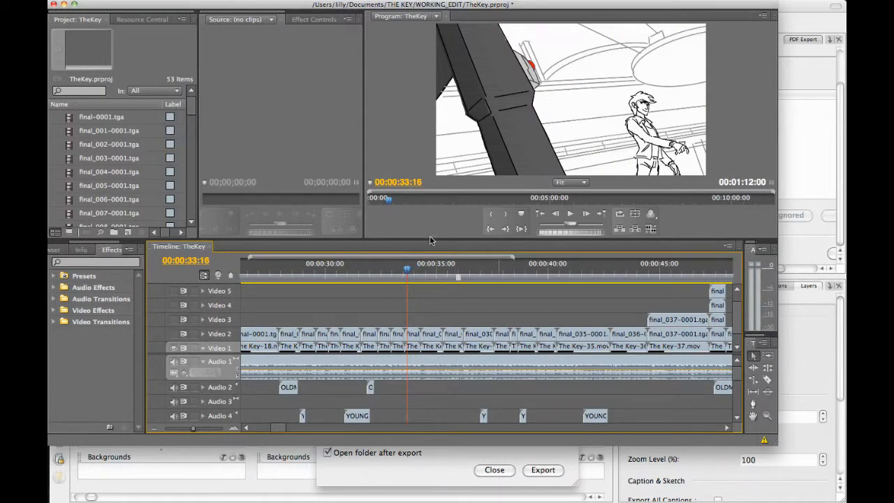
click(401, 272)
drag(394, 272, 294, 281)
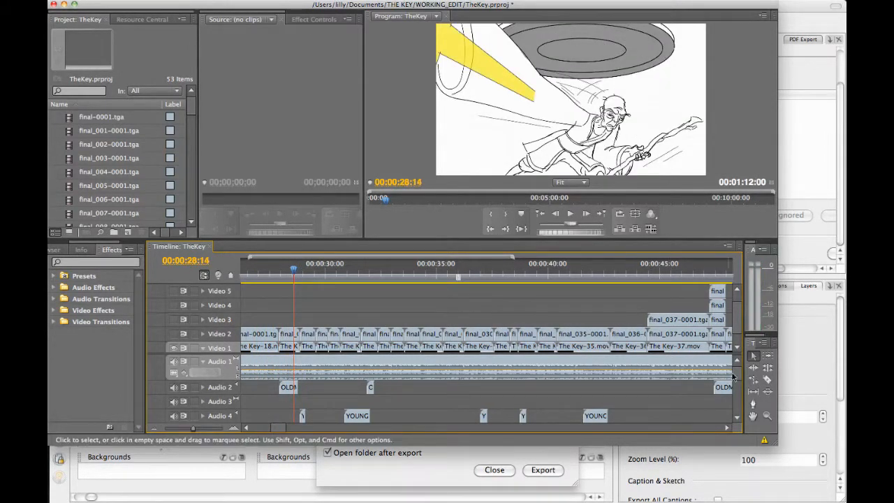
Turn the Video 2 track's output back on and review the finished shots around 00:00:30:11
scroll(733, 377, down, 3)
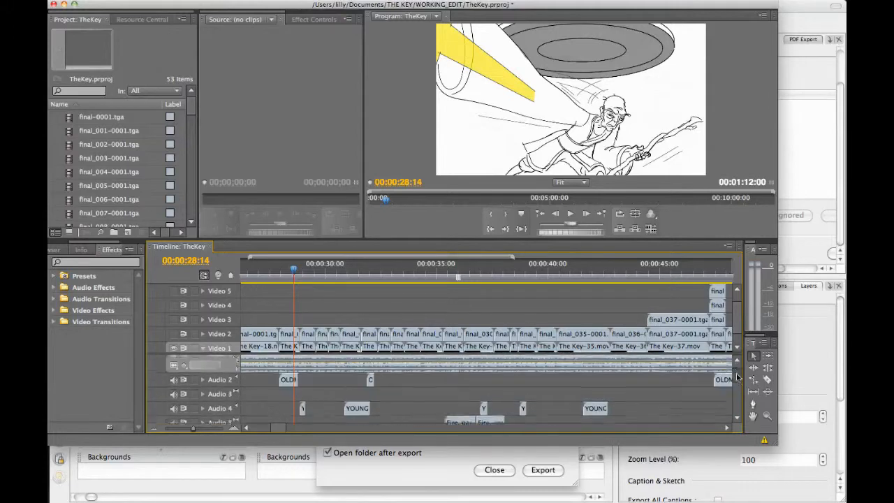
scroll(736, 377, up, 1)
drag(294, 272, 336, 270)
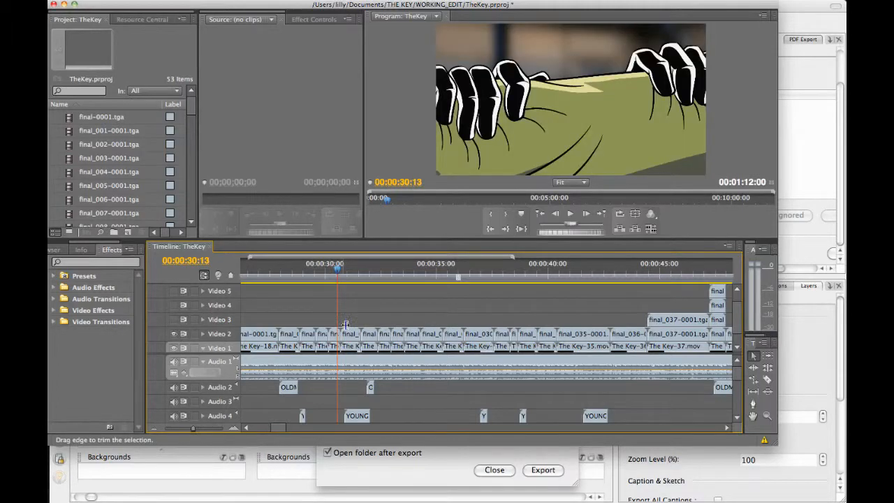
click(328, 272)
drag(324, 274, 383, 278)
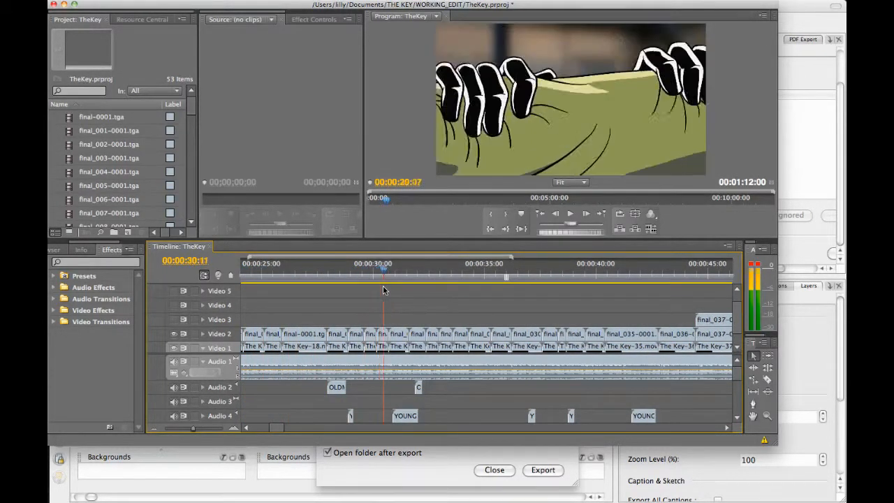
Move the playhead to 00:00:47:11, within the shot stacked across Video 2 to Video 5
drag(274, 426, 289, 431)
click(306, 278)
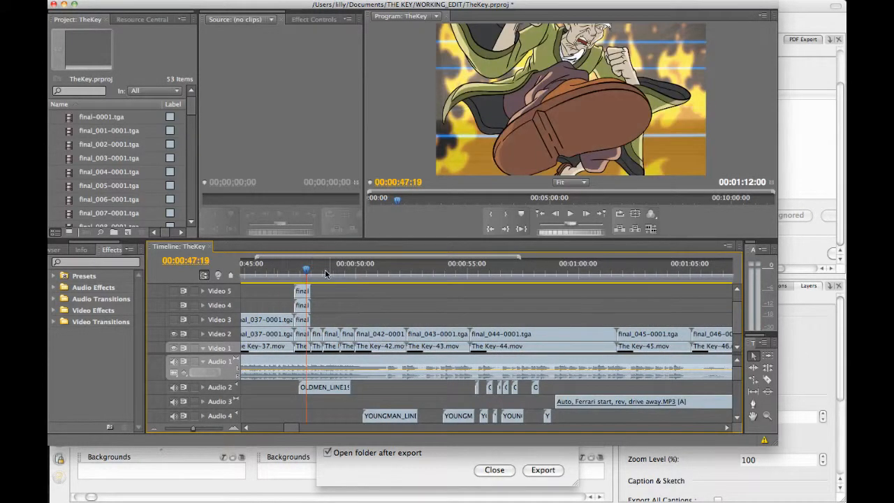
click(301, 272)
drag(296, 273, 299, 273)
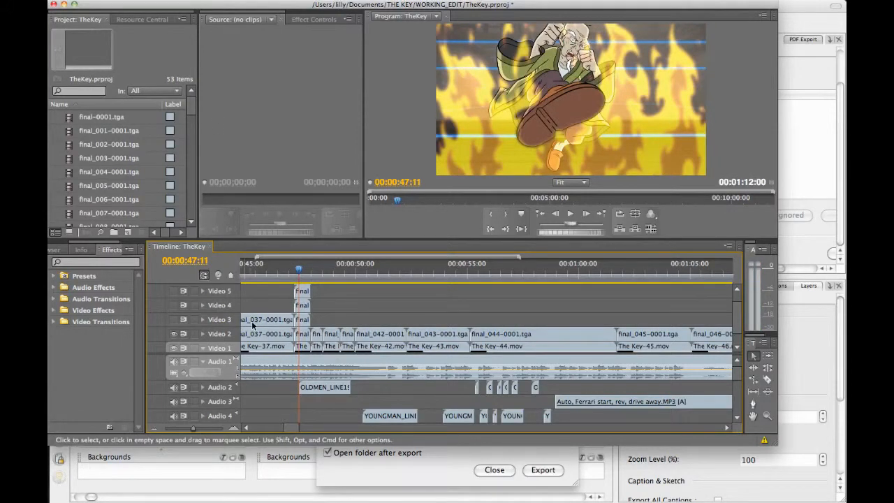
Turn the Video 3, Video 4 and Video 5 outputs back on and view the composited shot at 00:00:47:09
click(174, 319)
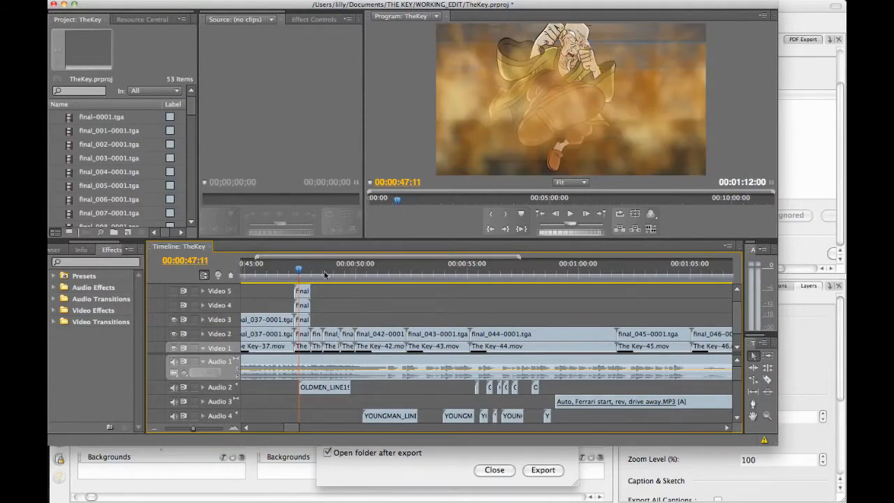
click(174, 305)
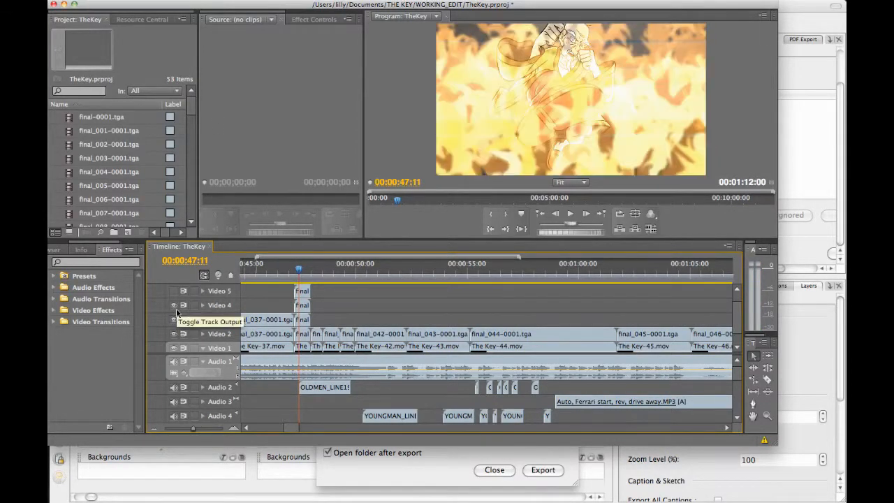
click(174, 291)
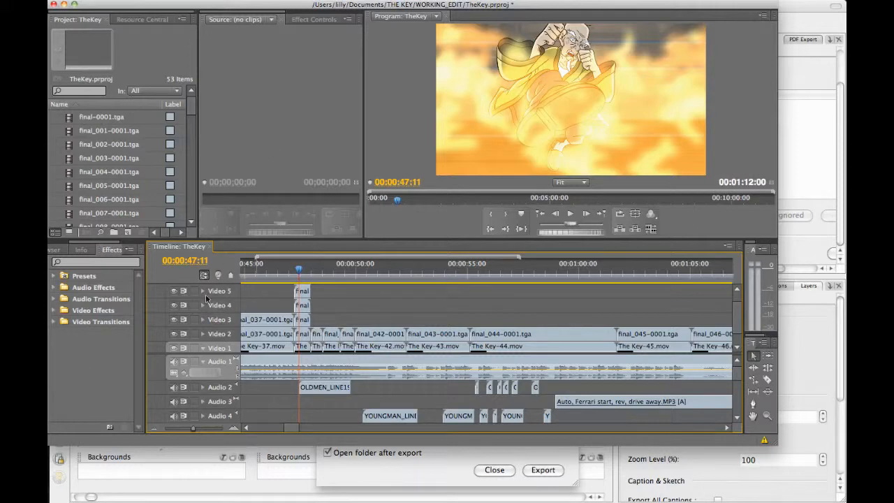
mouse_move(299, 269)
mouse_down()
mouse_move(306, 280)
mouse_move(296, 280)
mouse_up()
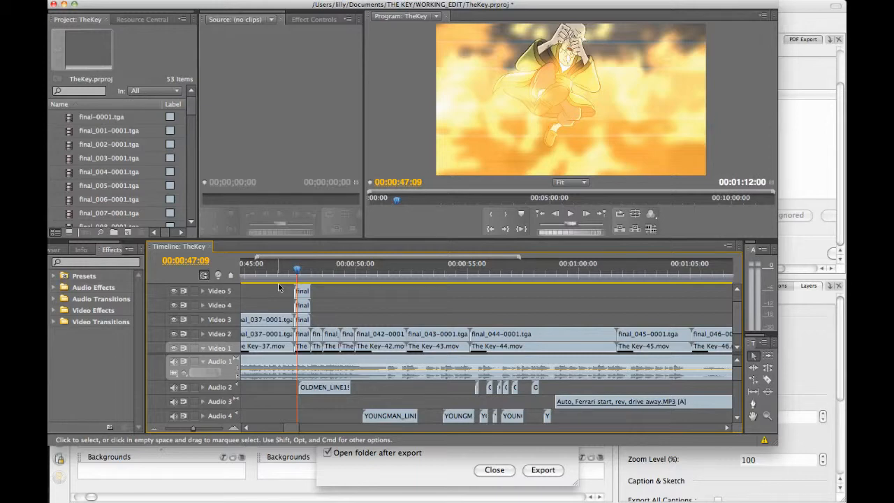
View the end of the edit at 00:01:09:18, and return the playhead to the car shot at 00:00:46:05
drag(293, 428, 314, 429)
click(416, 266)
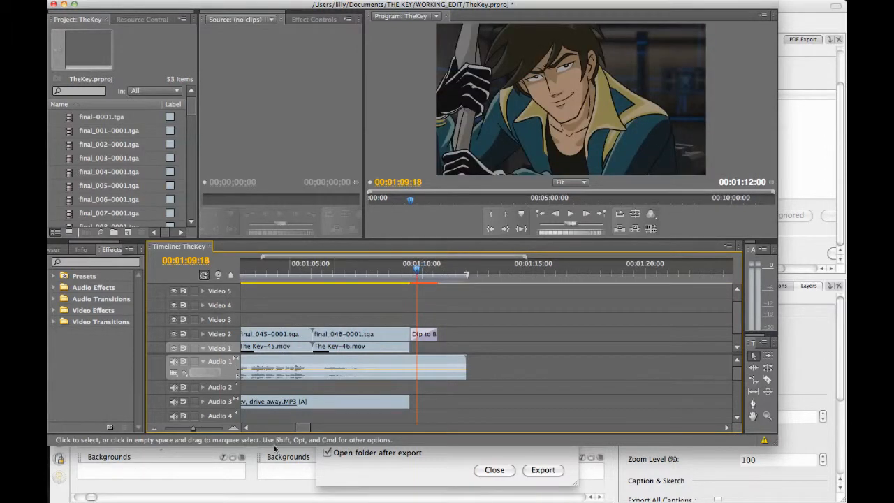
drag(309, 429, 284, 432)
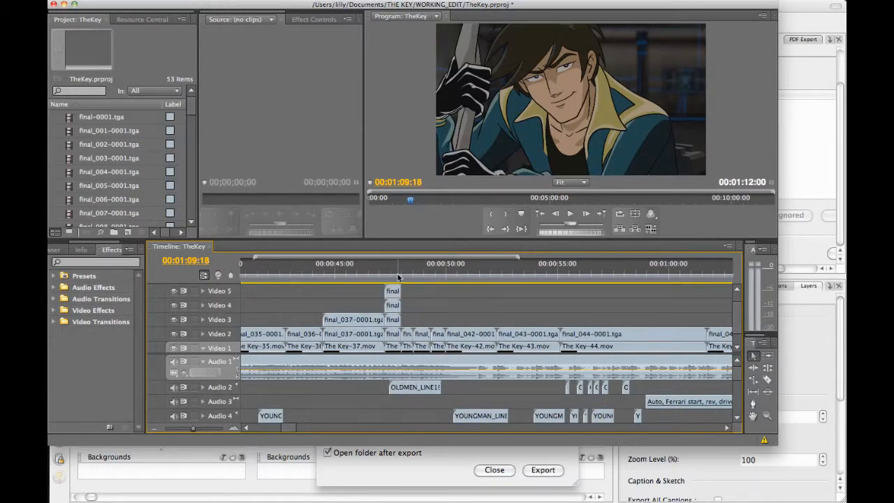
click(361, 274)
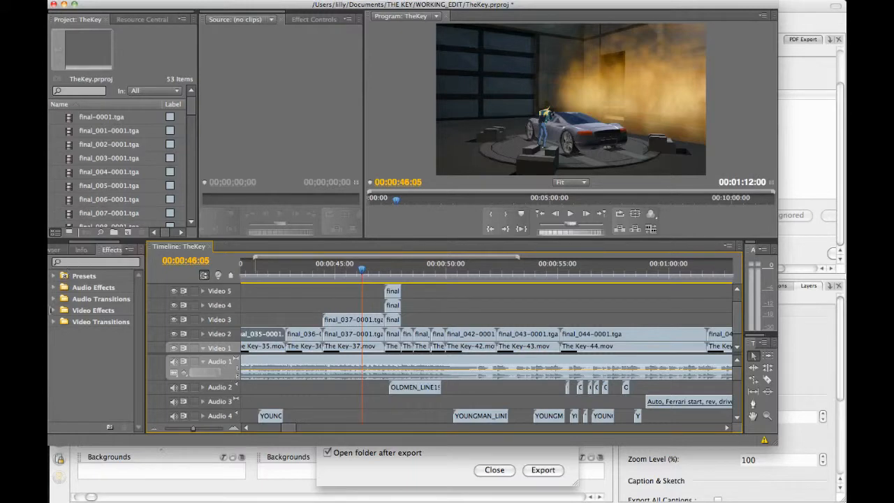
Switch back to Storyboard Pro, leave the EDL/AAF/XML export without exporting, and open the CSV export settings
click(24, 399)
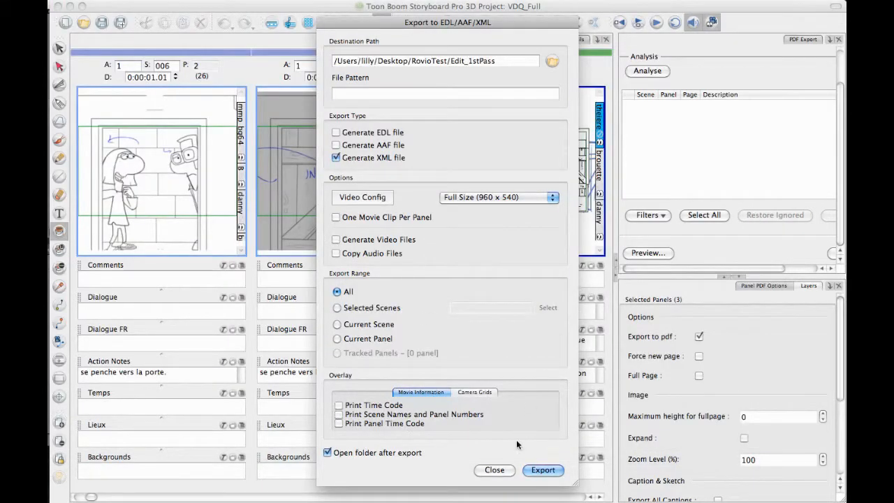
click(494, 470)
click(144, 1)
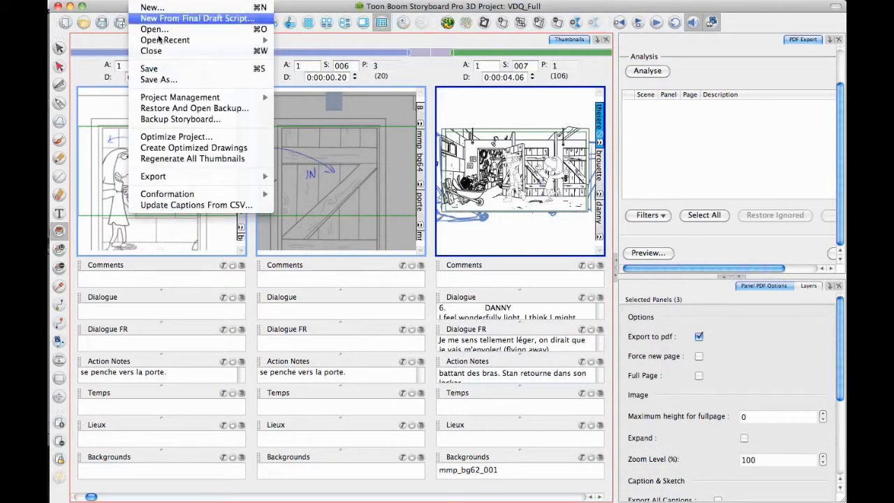
mouse_move(183, 176)
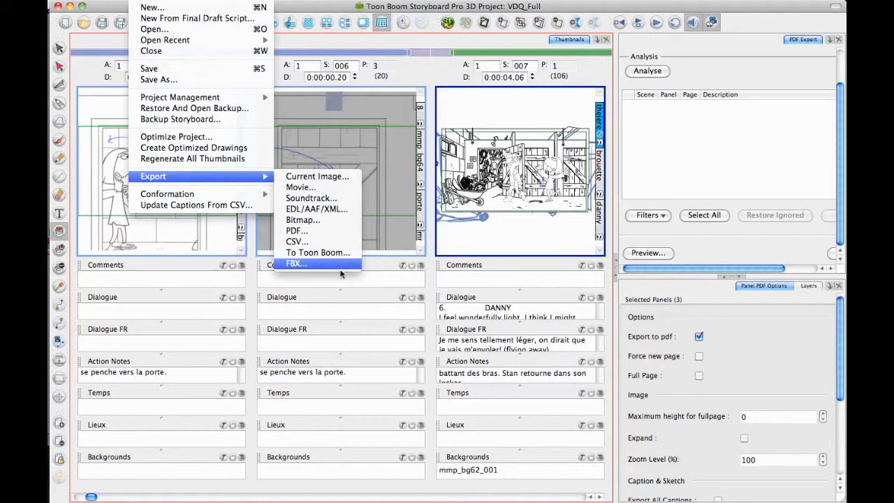
click(318, 242)
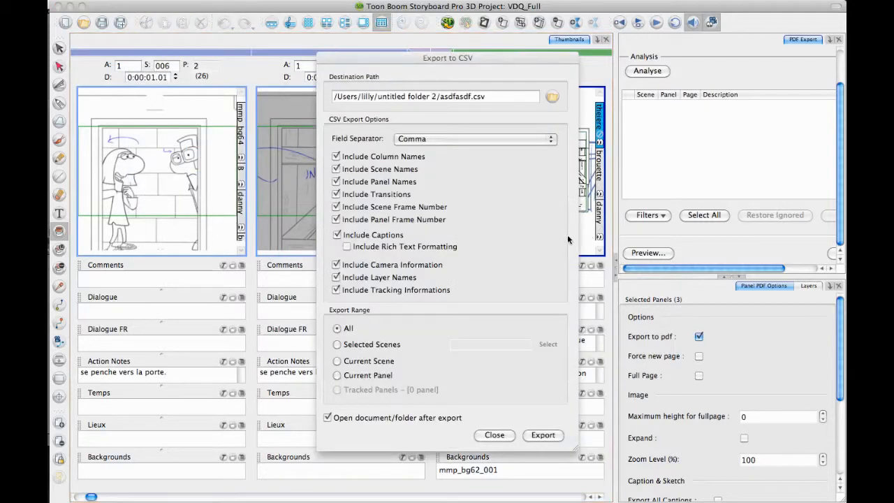
Export all panels to the comma-separated asdfasdf.csv, overwriting the existing file and opening it after export
click(549, 436)
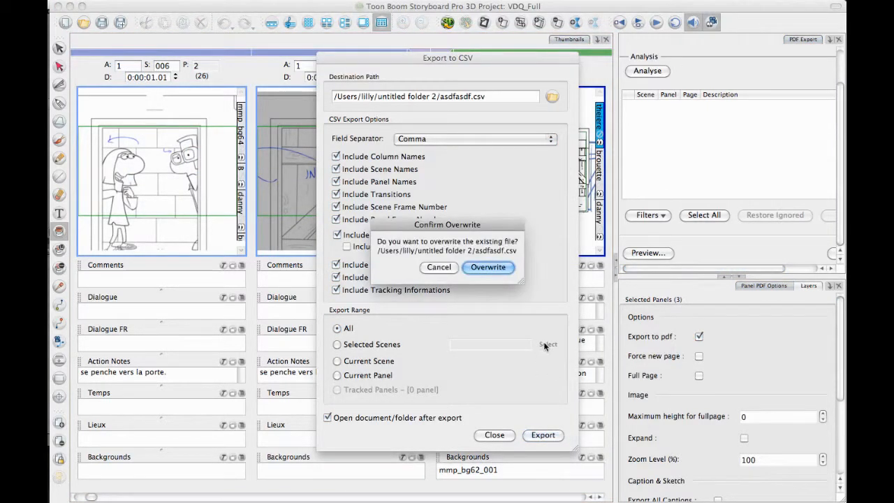
click(500, 267)
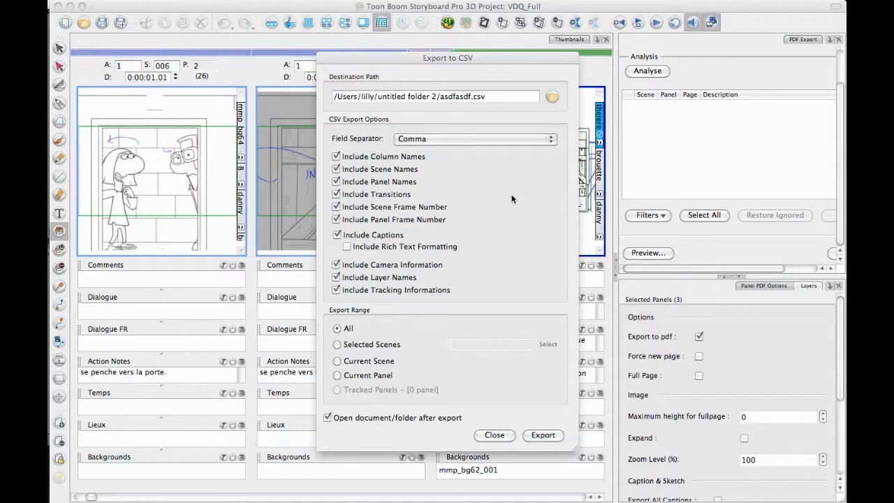
key(Return)
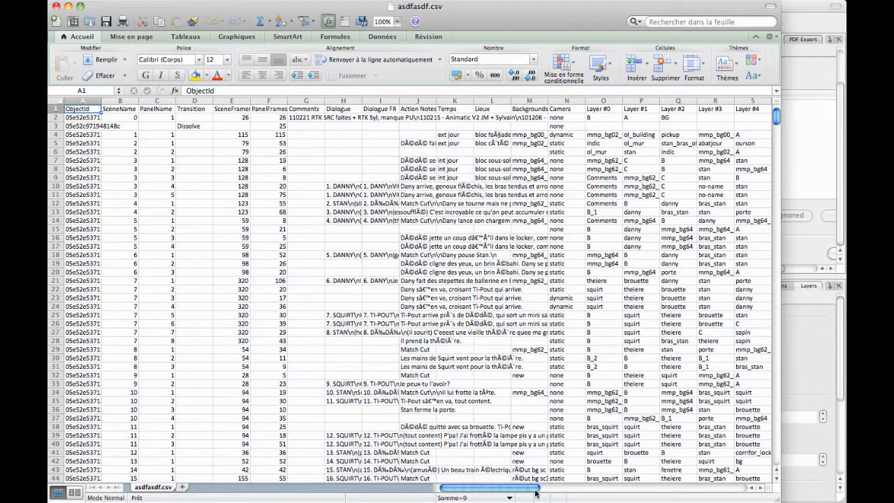
Examine the exported CSV's scene name, panel name, frame count, caption, camera and layer name columns
drag(532, 491, 493, 490)
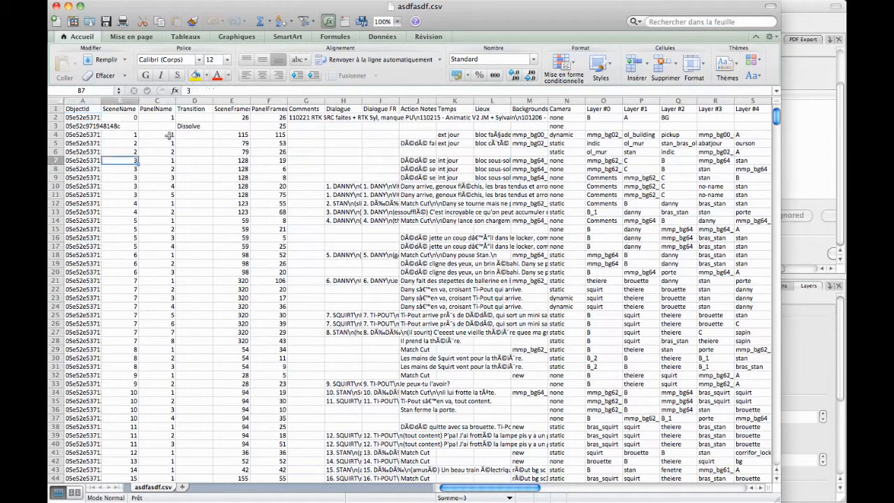
click(169, 161)
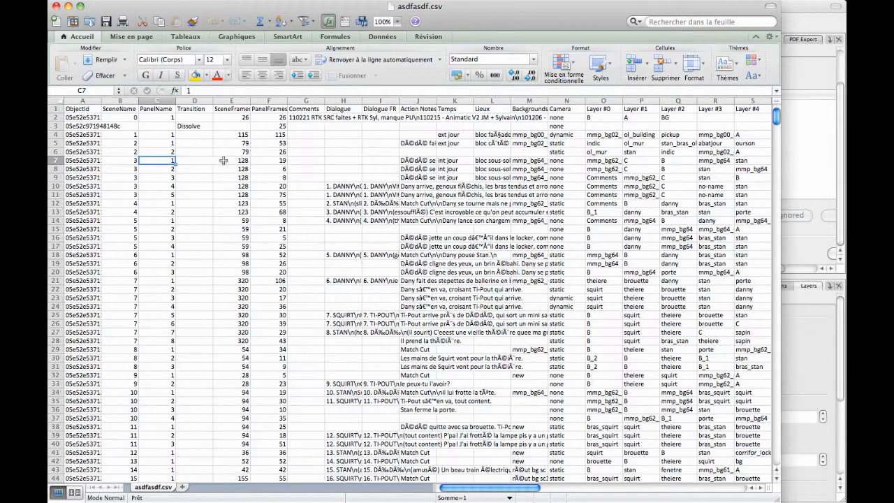
click(241, 160)
click(280, 162)
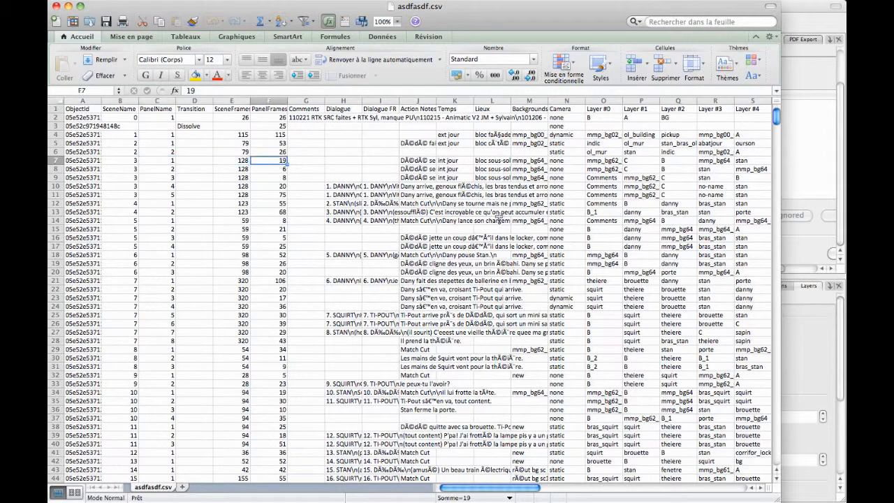
drag(335, 166, 583, 340)
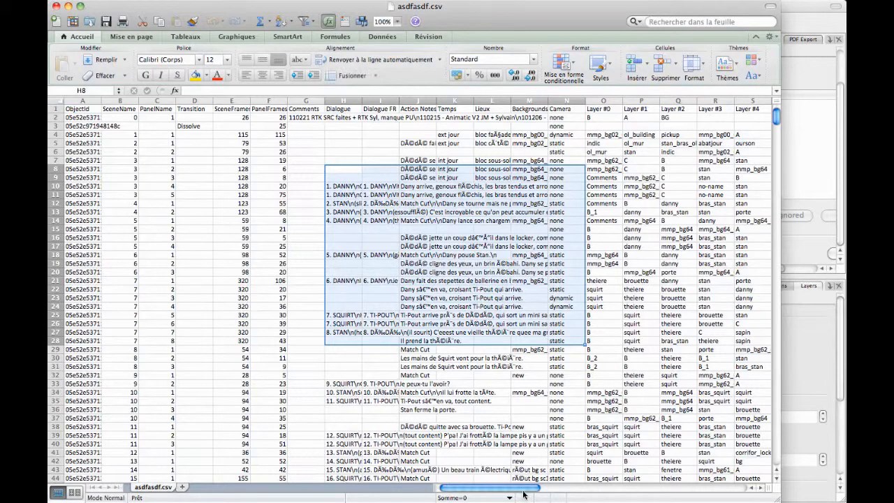
drag(526, 492, 583, 492)
drag(232, 202, 661, 355)
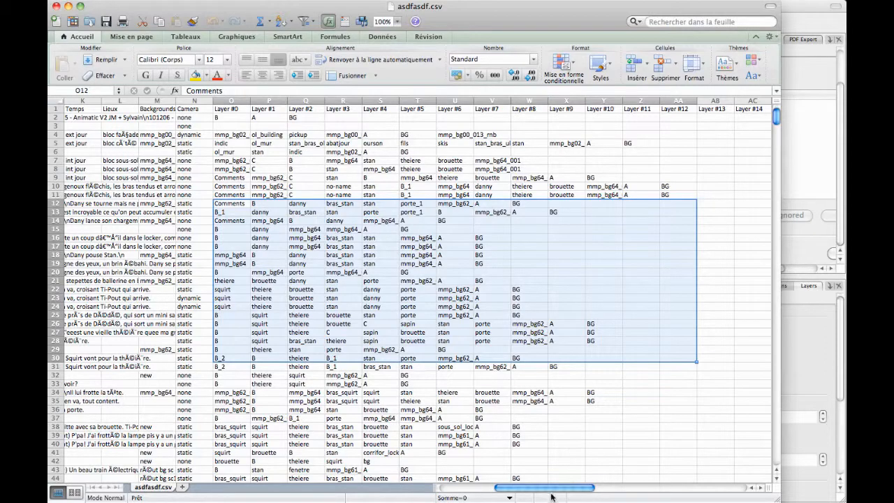
scroll(555, 493, left, 1)
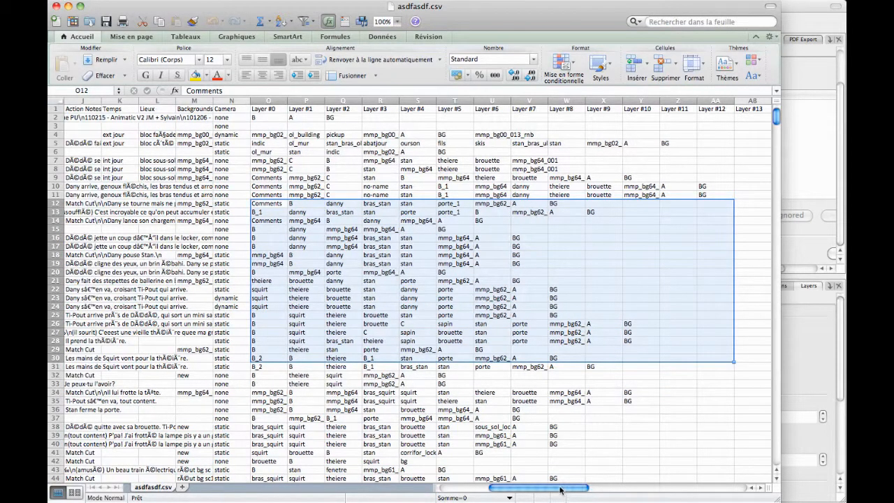
drag(561, 491, 487, 485)
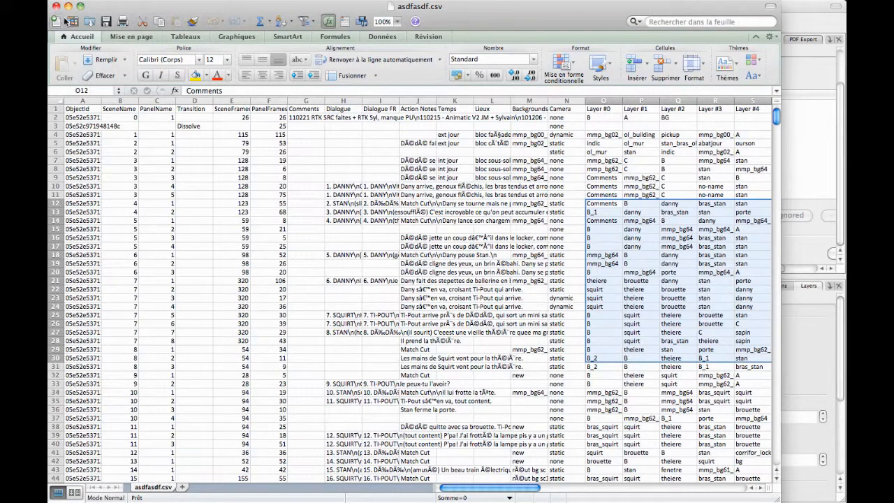
Close the asdfasdf.csv spreadsheet and leave the CSV export settings
click(55, 6)
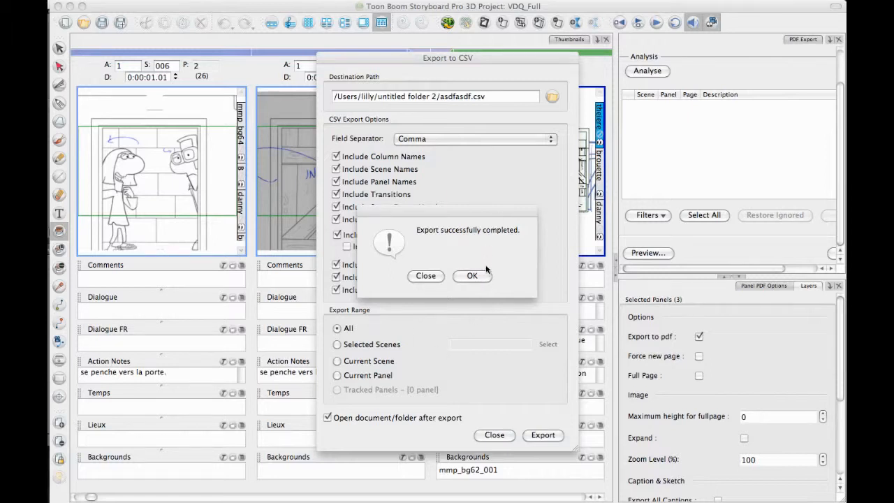
click(472, 275)
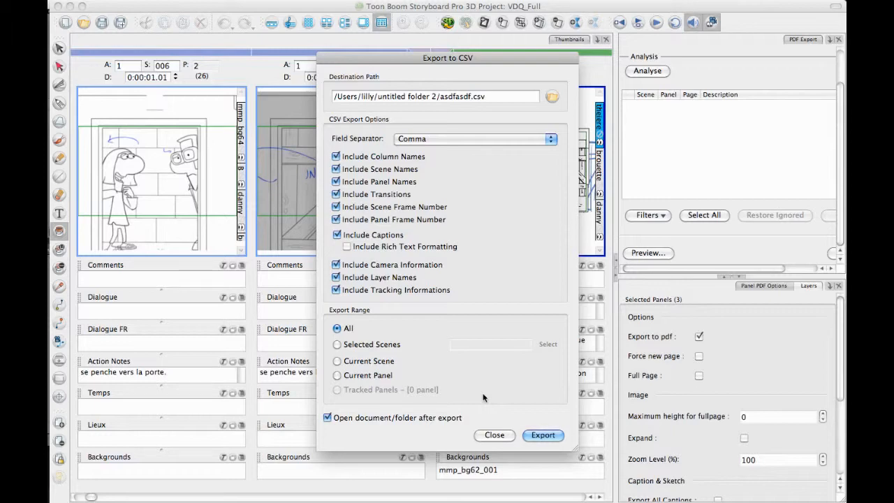
click(489, 435)
Open the Toon Boom export settings for the project and move their window clear for viewing
click(148, 1)
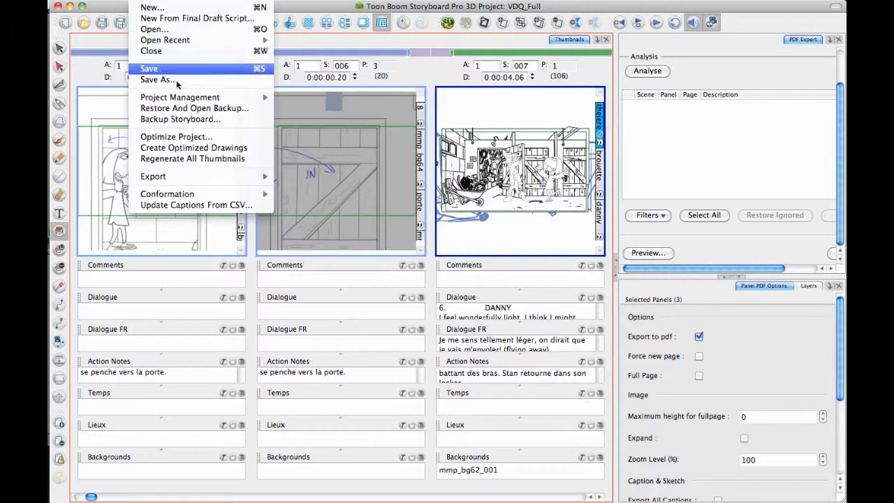
mouse_move(200, 179)
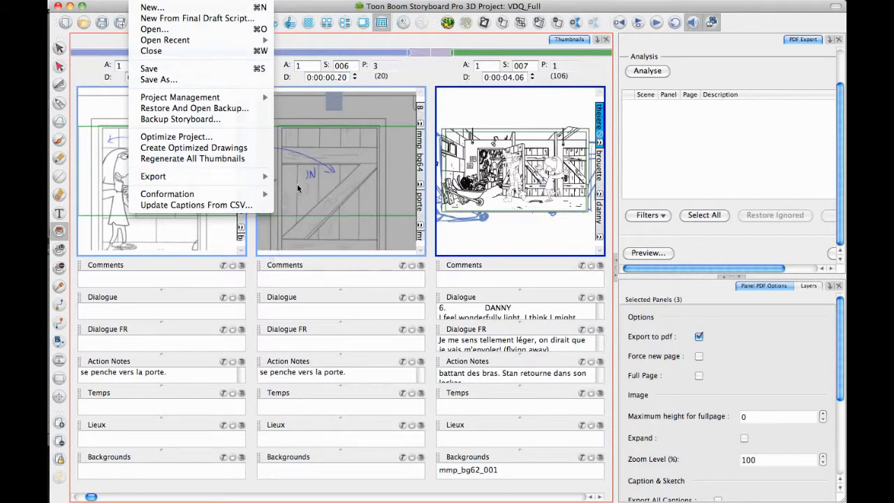
mouse_move(258, 183)
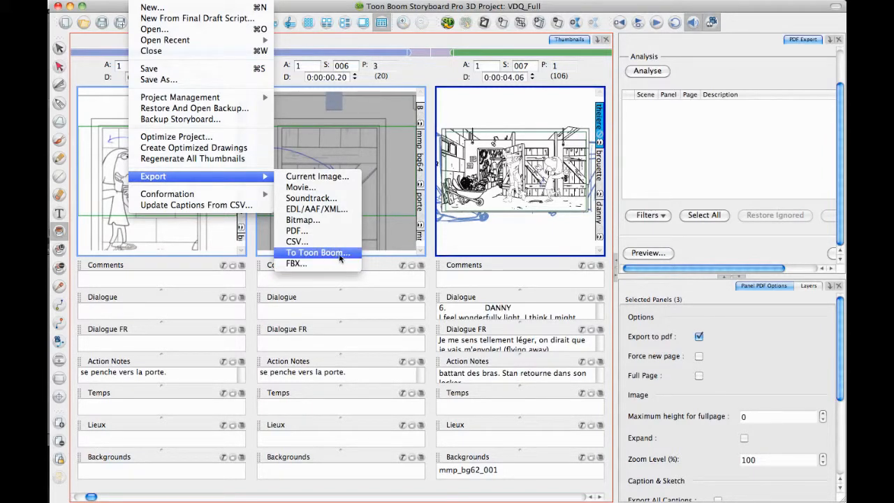
click(317, 253)
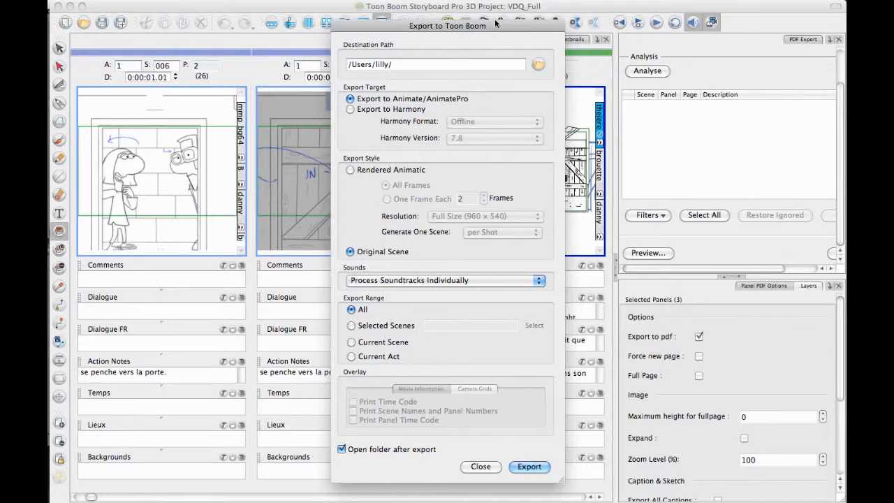
drag(493, 24, 504, 19)
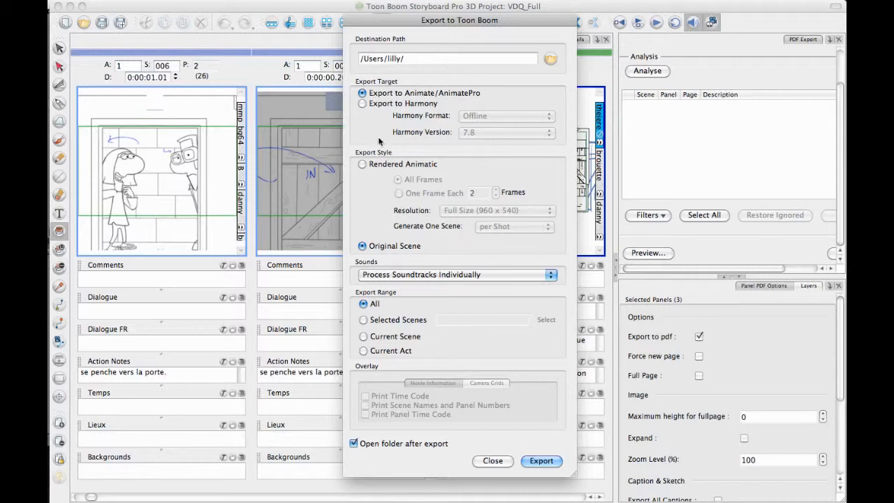
Set the export target to Harmony, with the format To Database and Harmony version 9.2
click(362, 104)
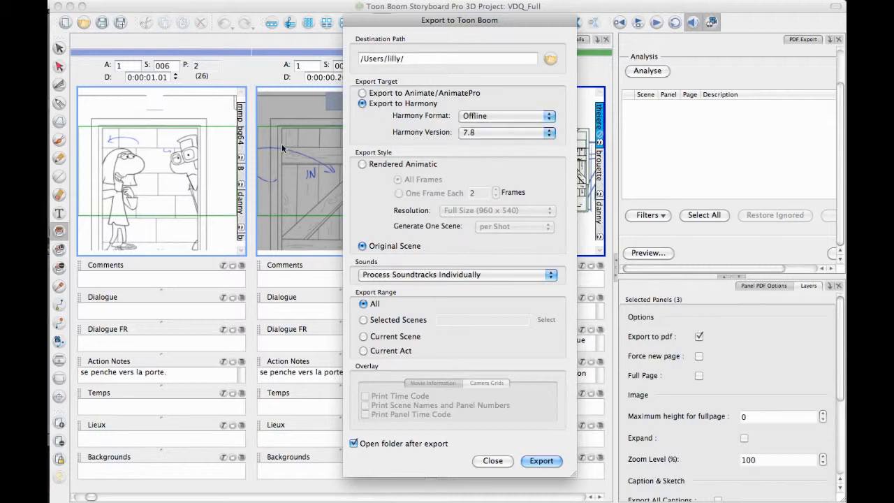
click(498, 117)
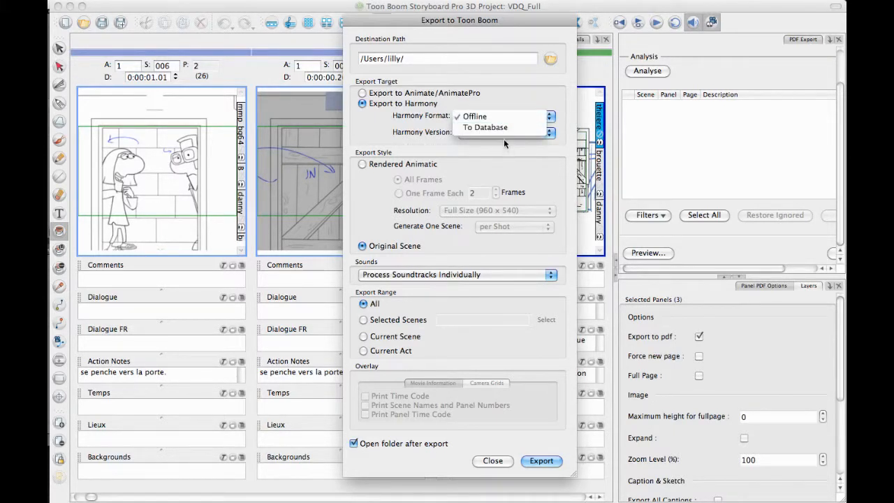
click(489, 130)
click(514, 116)
click(513, 127)
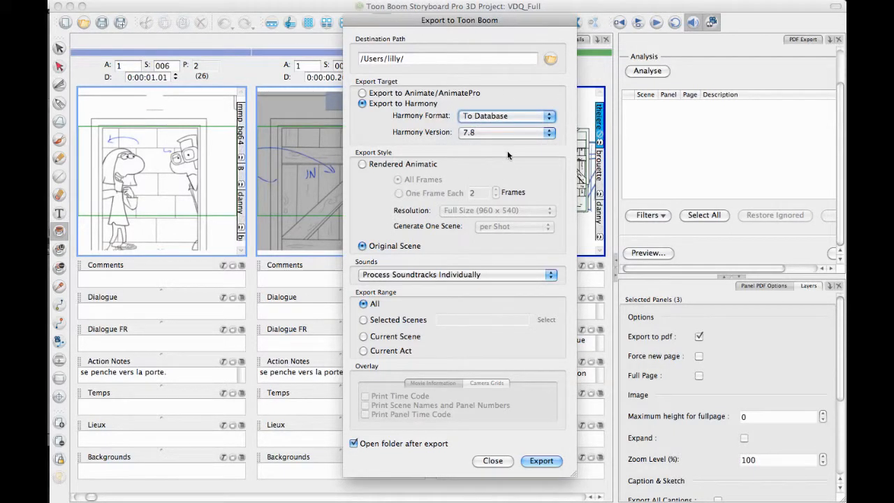
click(471, 135)
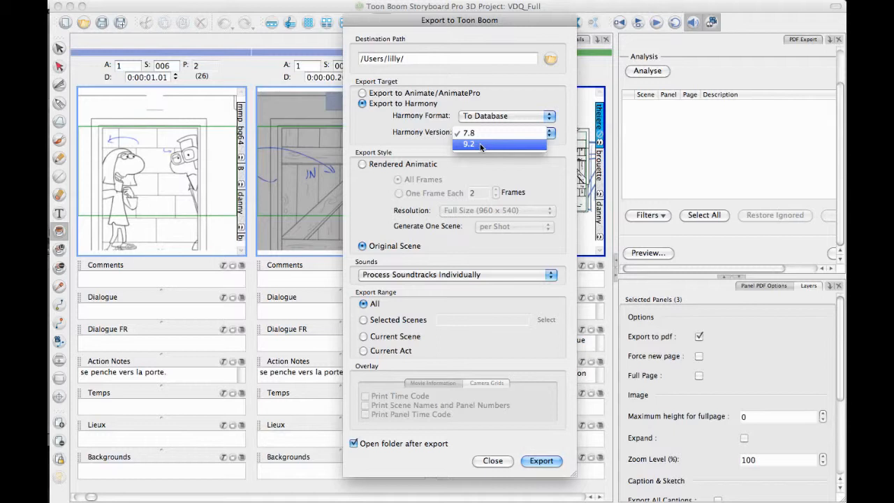
click(483, 145)
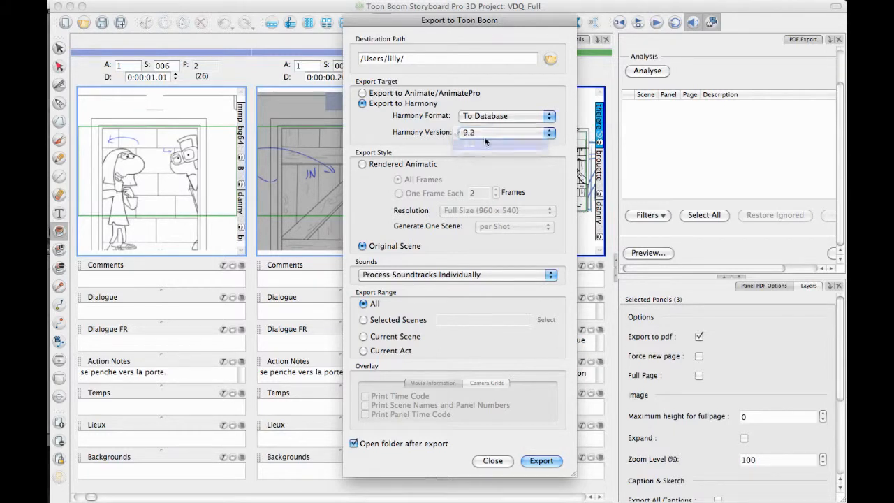
Set the Harmony format to Offline and leave the Toon Boom export without exporting
click(492, 115)
click(482, 104)
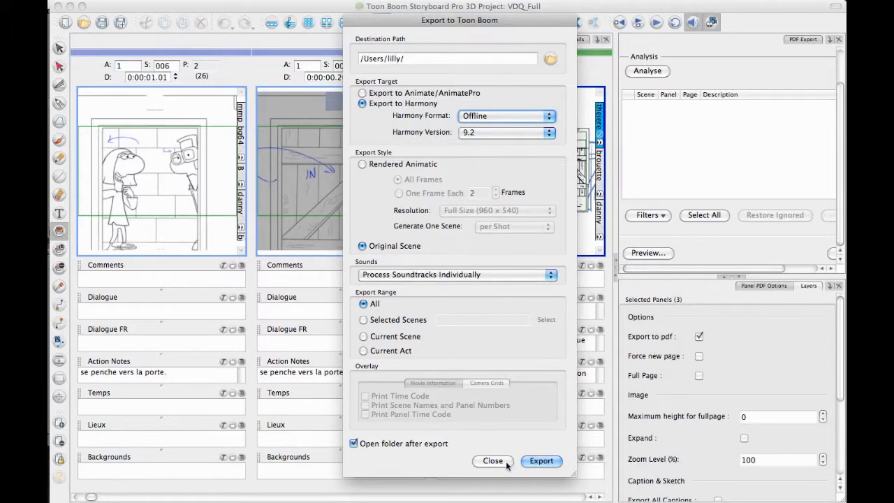
click(541, 460)
View the FBX option among the project's export formats and leave it without exporting
click(140, 0)
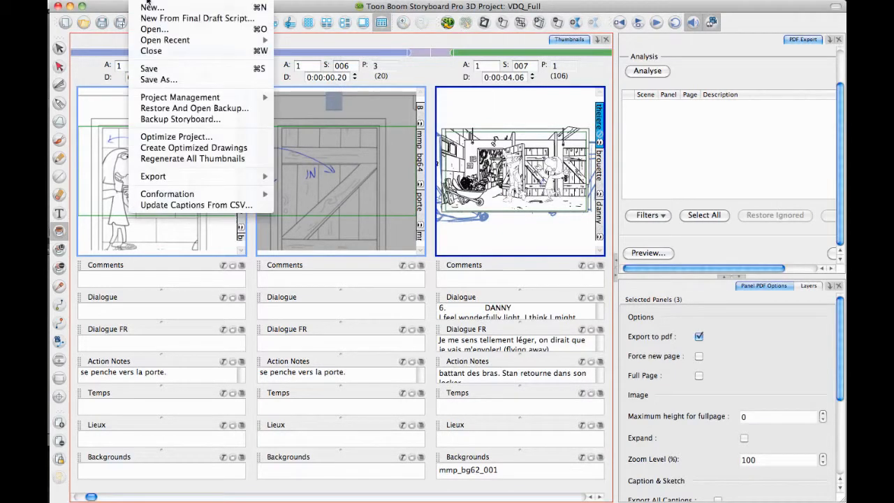
mouse_move(189, 176)
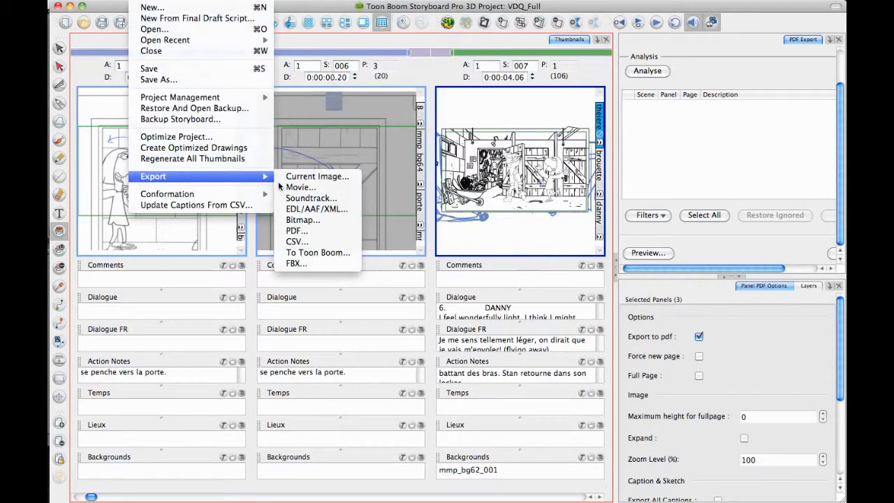
click(315, 266)
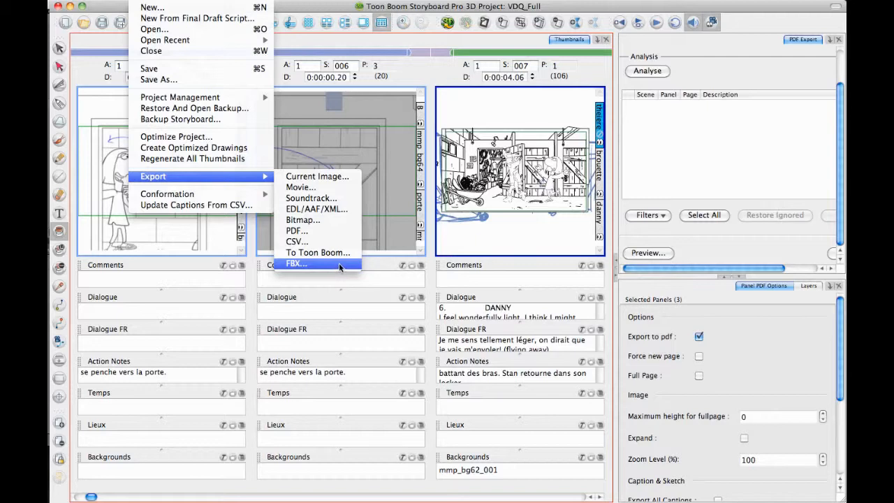
click(351, 360)
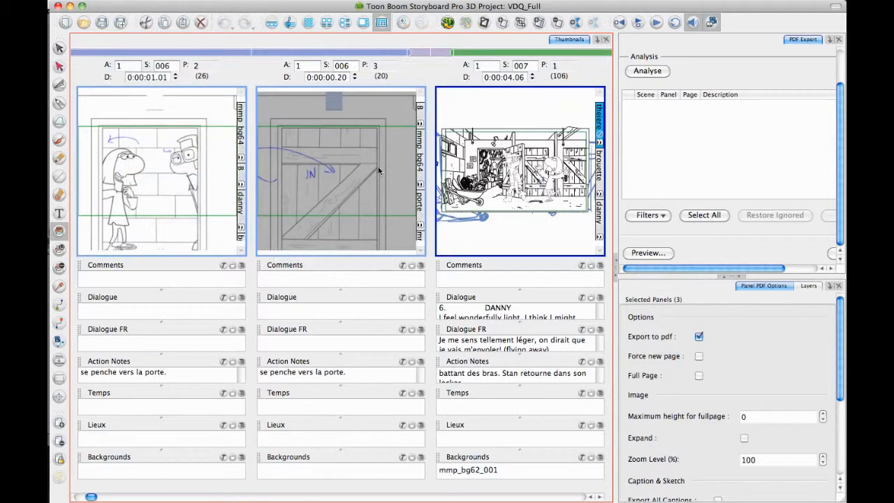